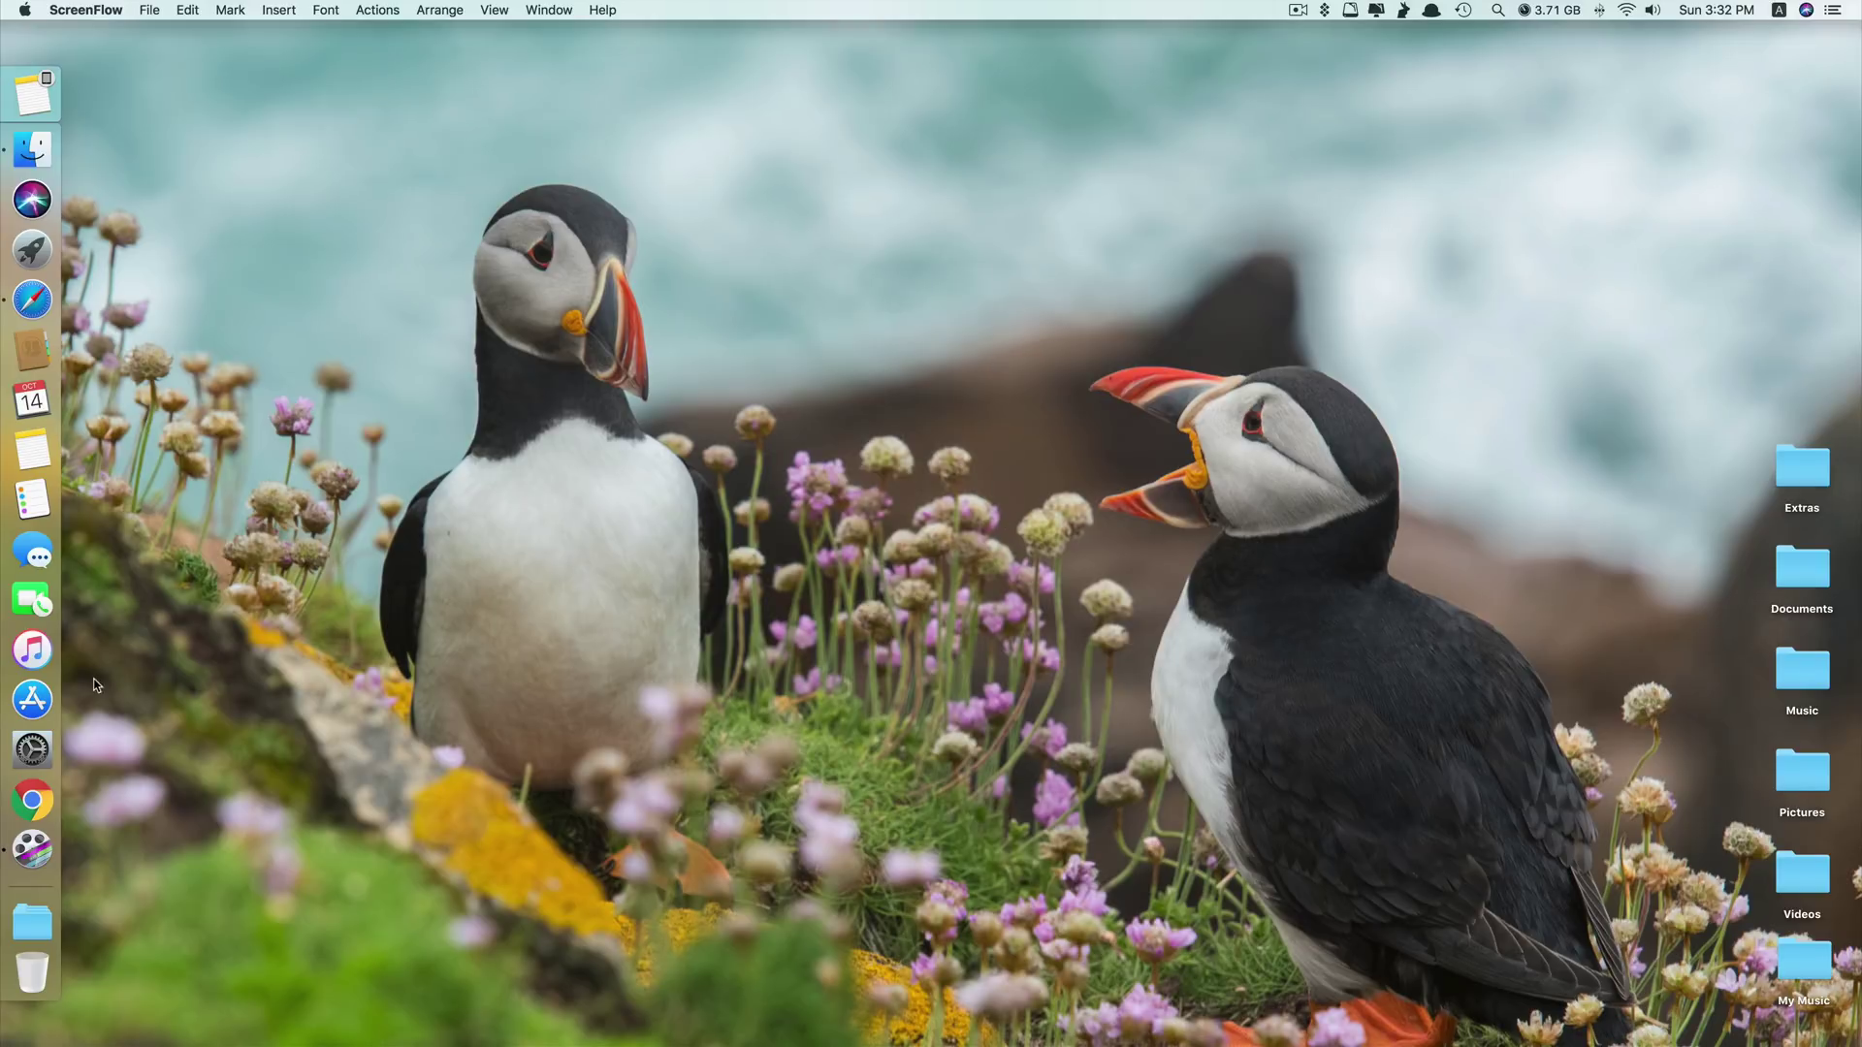
Step: Look over the macOS Mojave App Store page and the macdaddy.io page, then close both
left_click(32, 699)
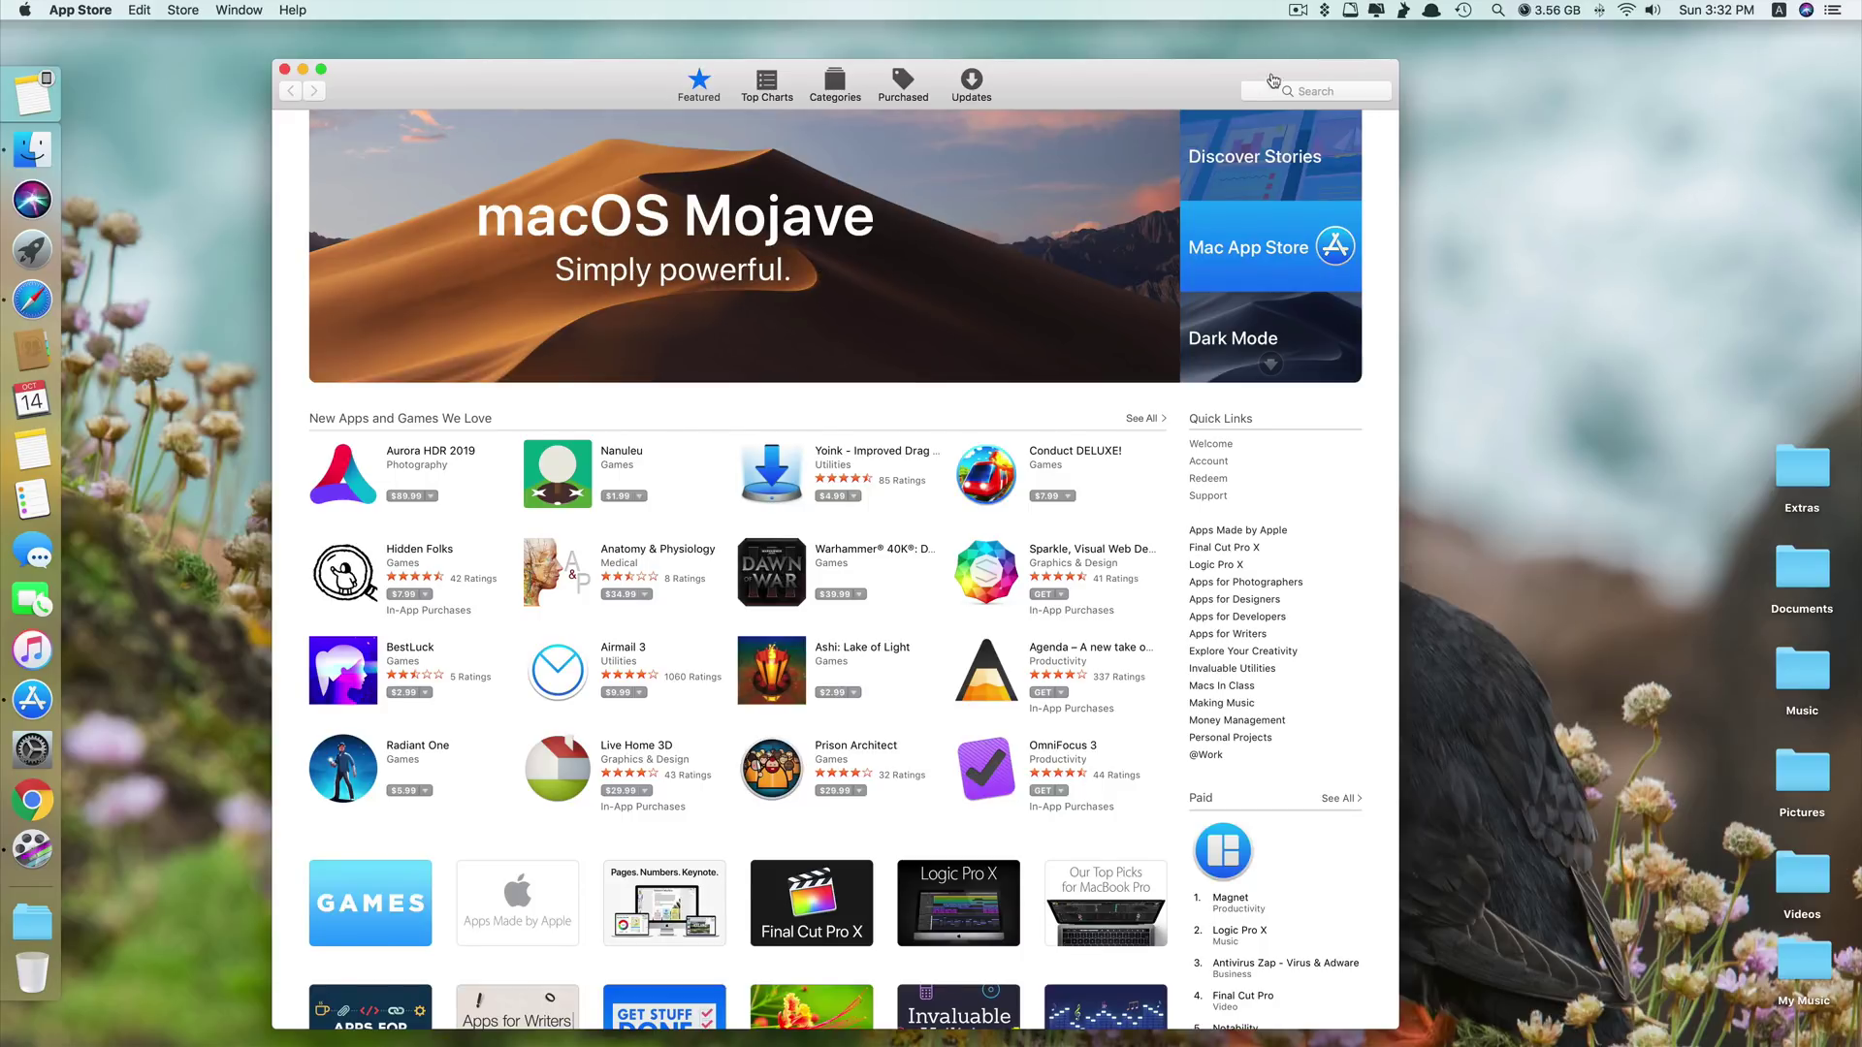
left_click(855, 226)
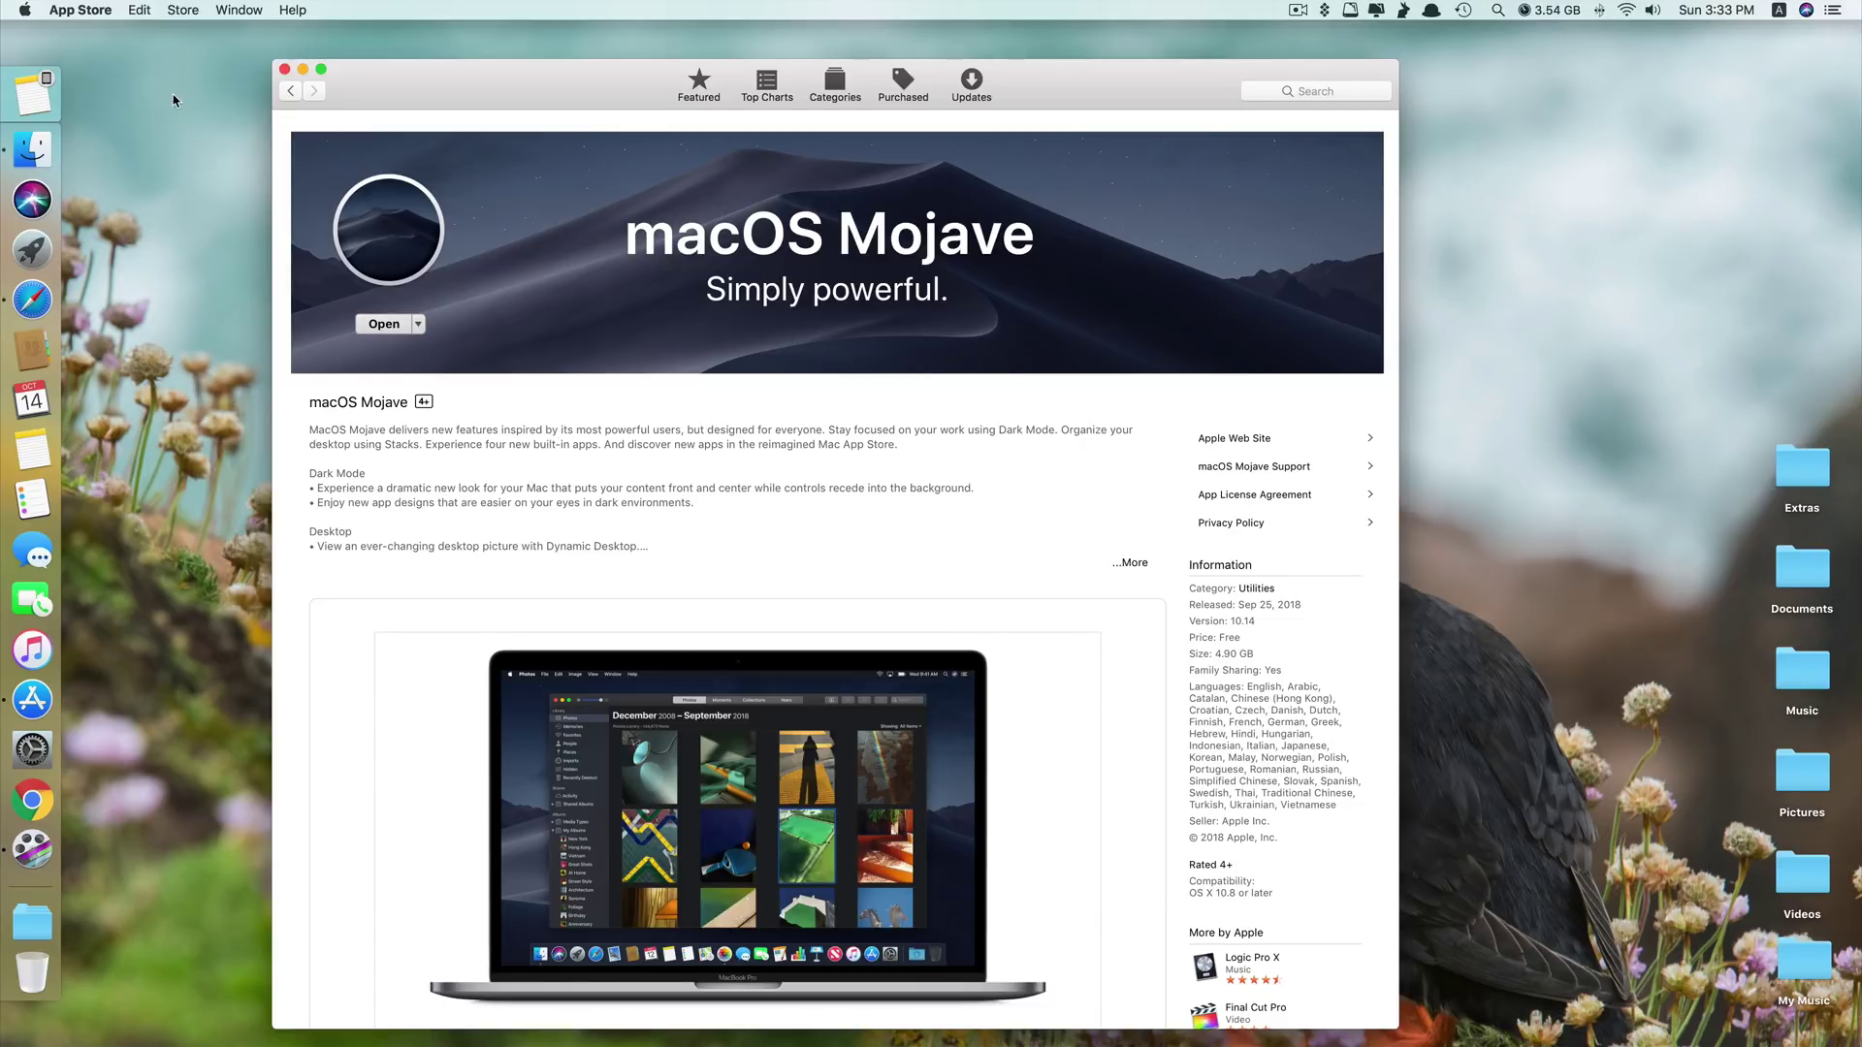
left_click(284, 70)
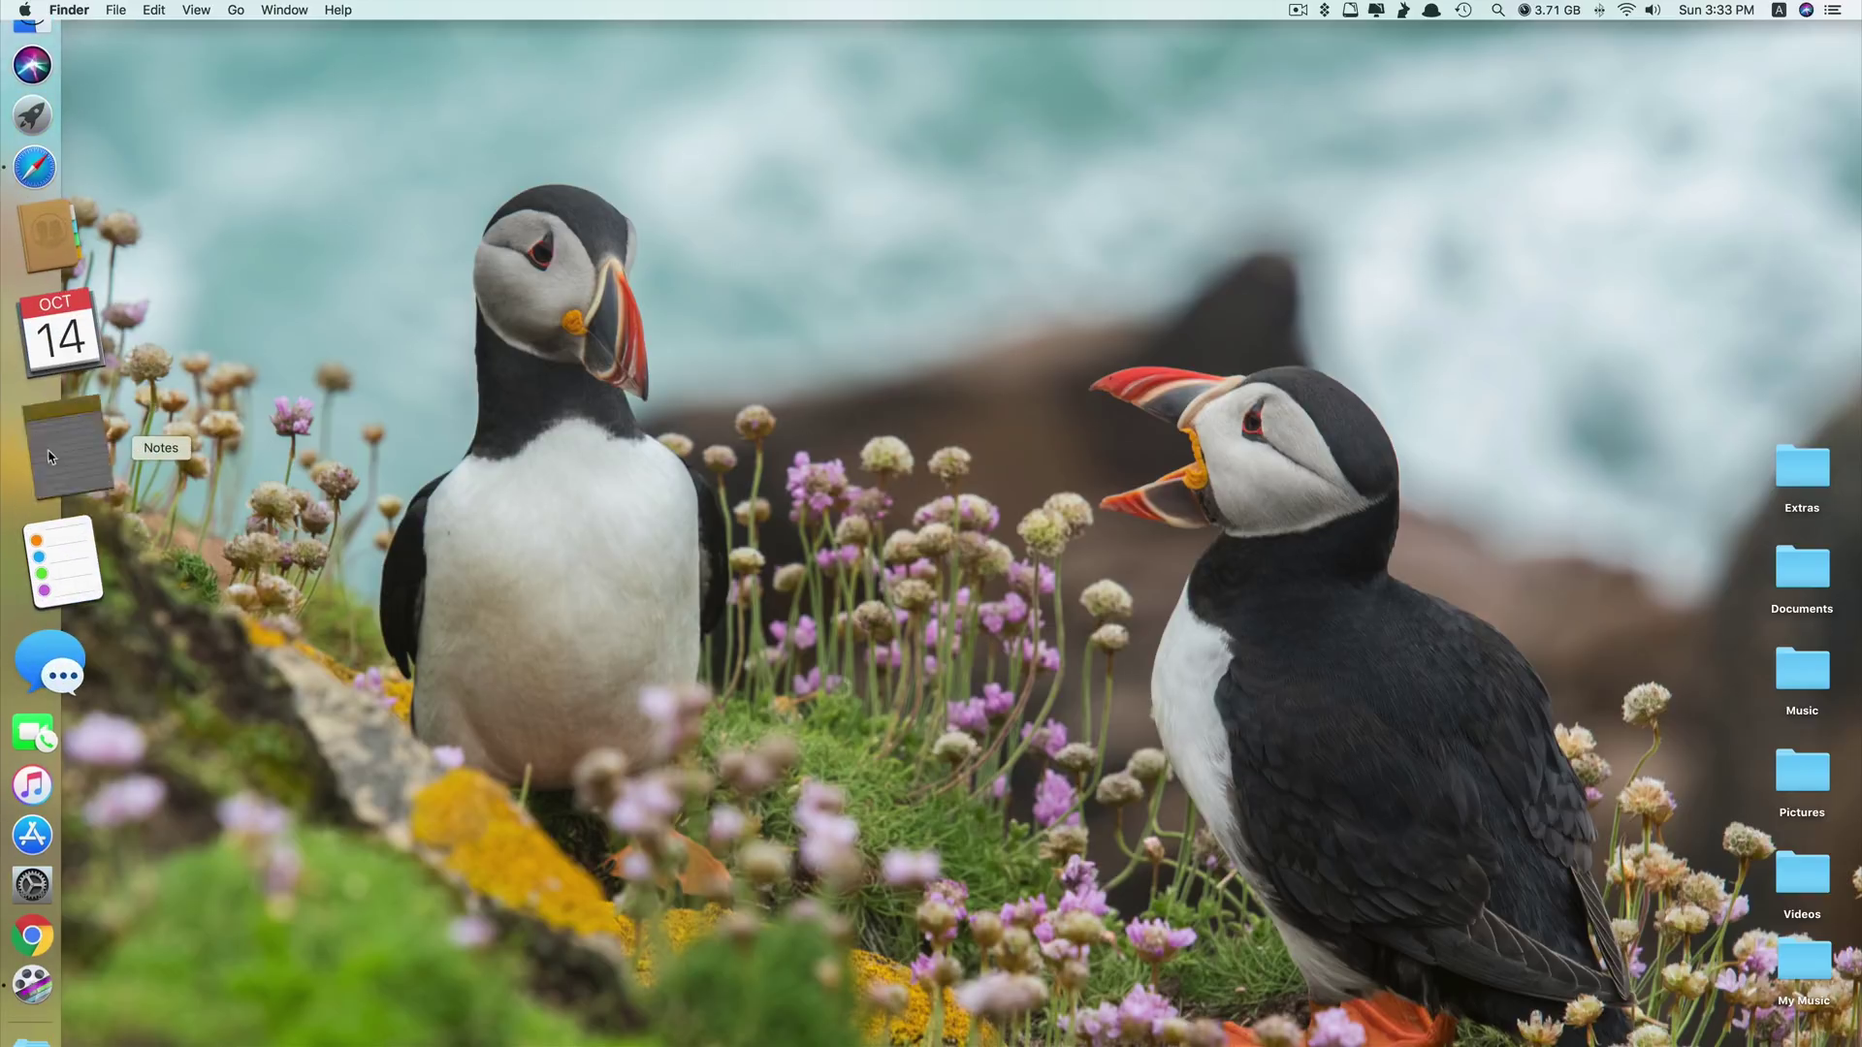
left_click(35, 293)
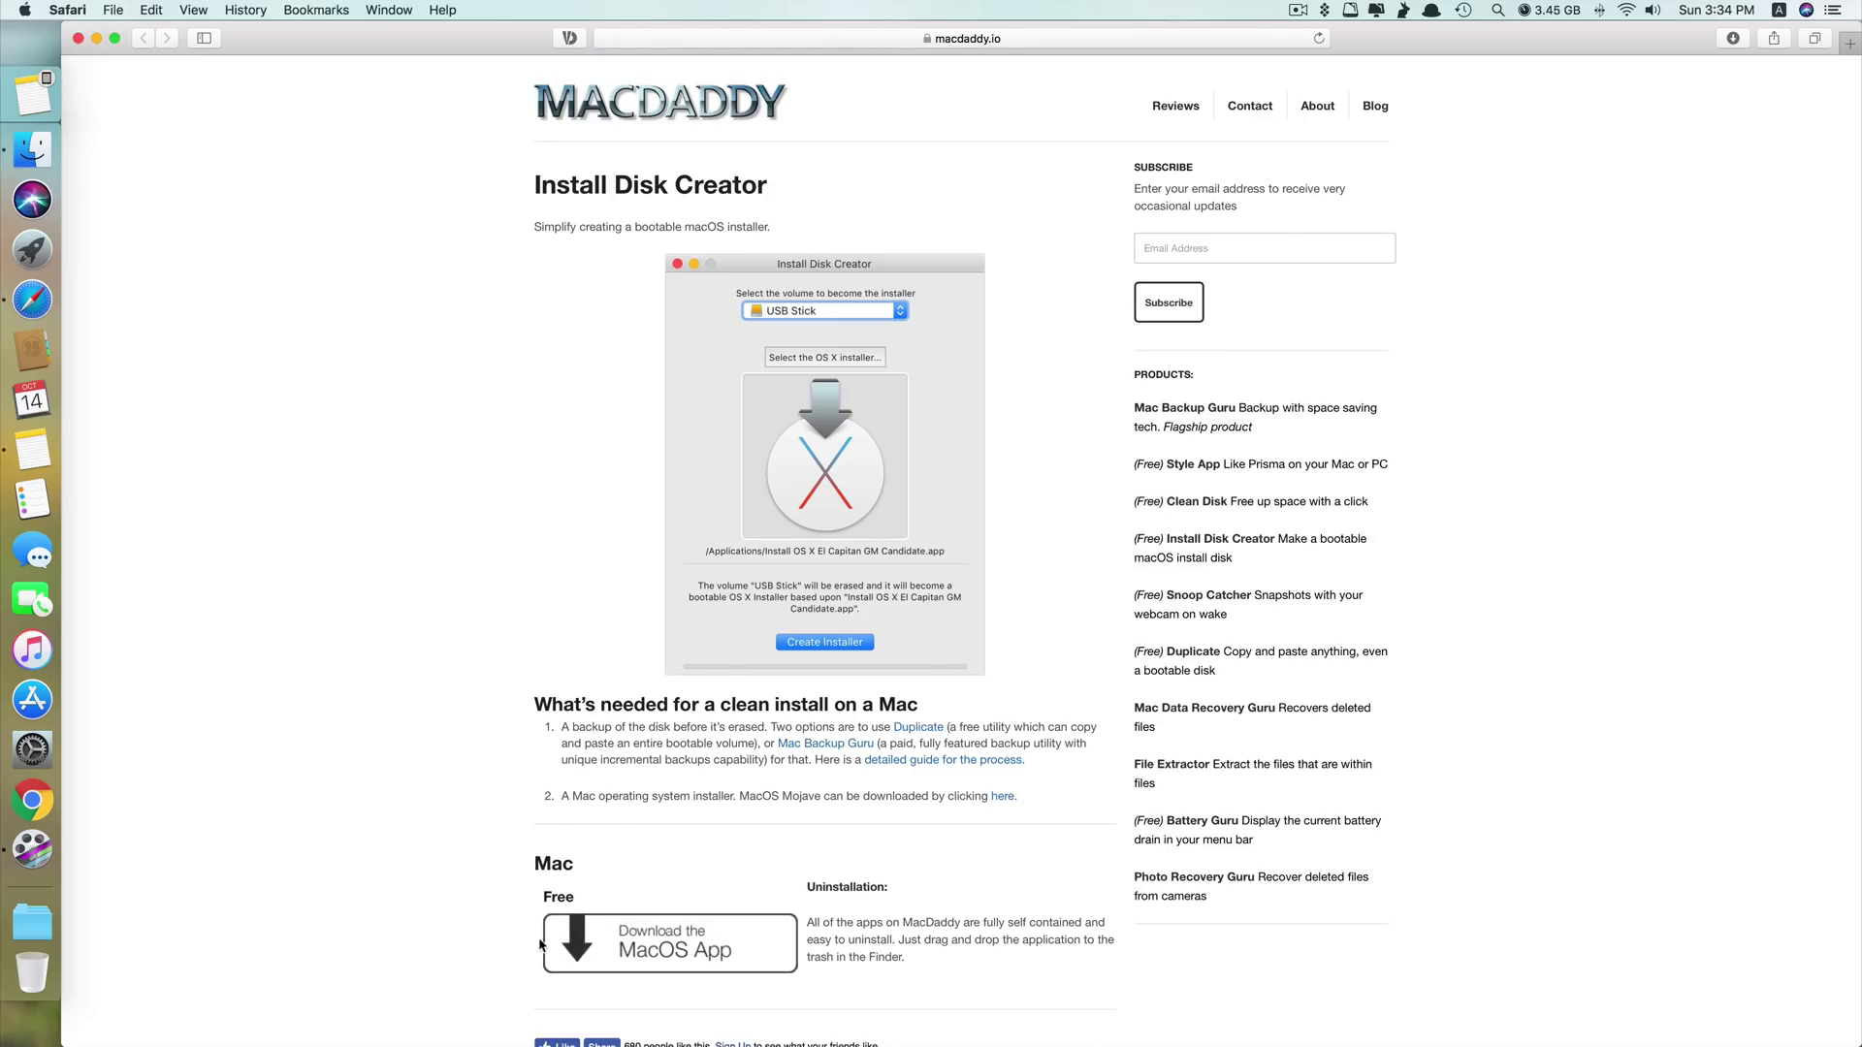
left_click(76, 39)
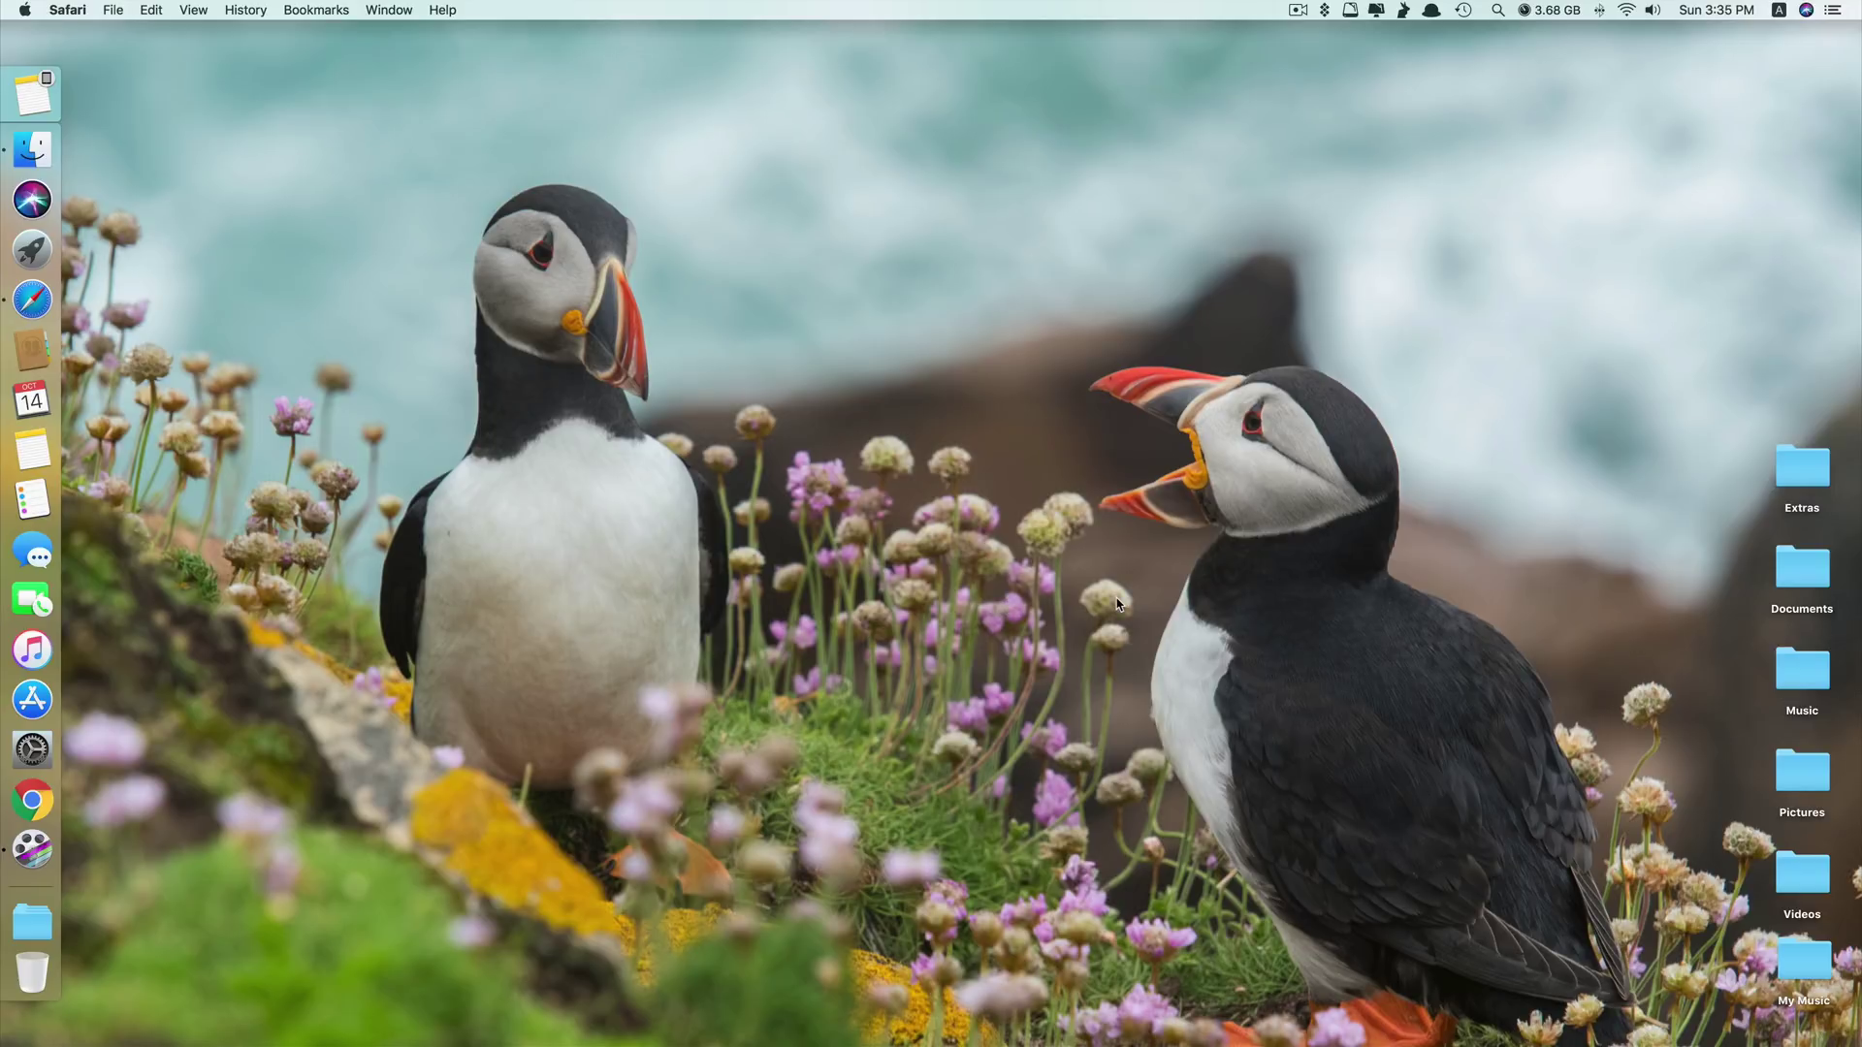
Step: Move the mounted Tested drive icon down the desktop and check its 8.05 GB capacity in Get Info
left_click(1549, 146)
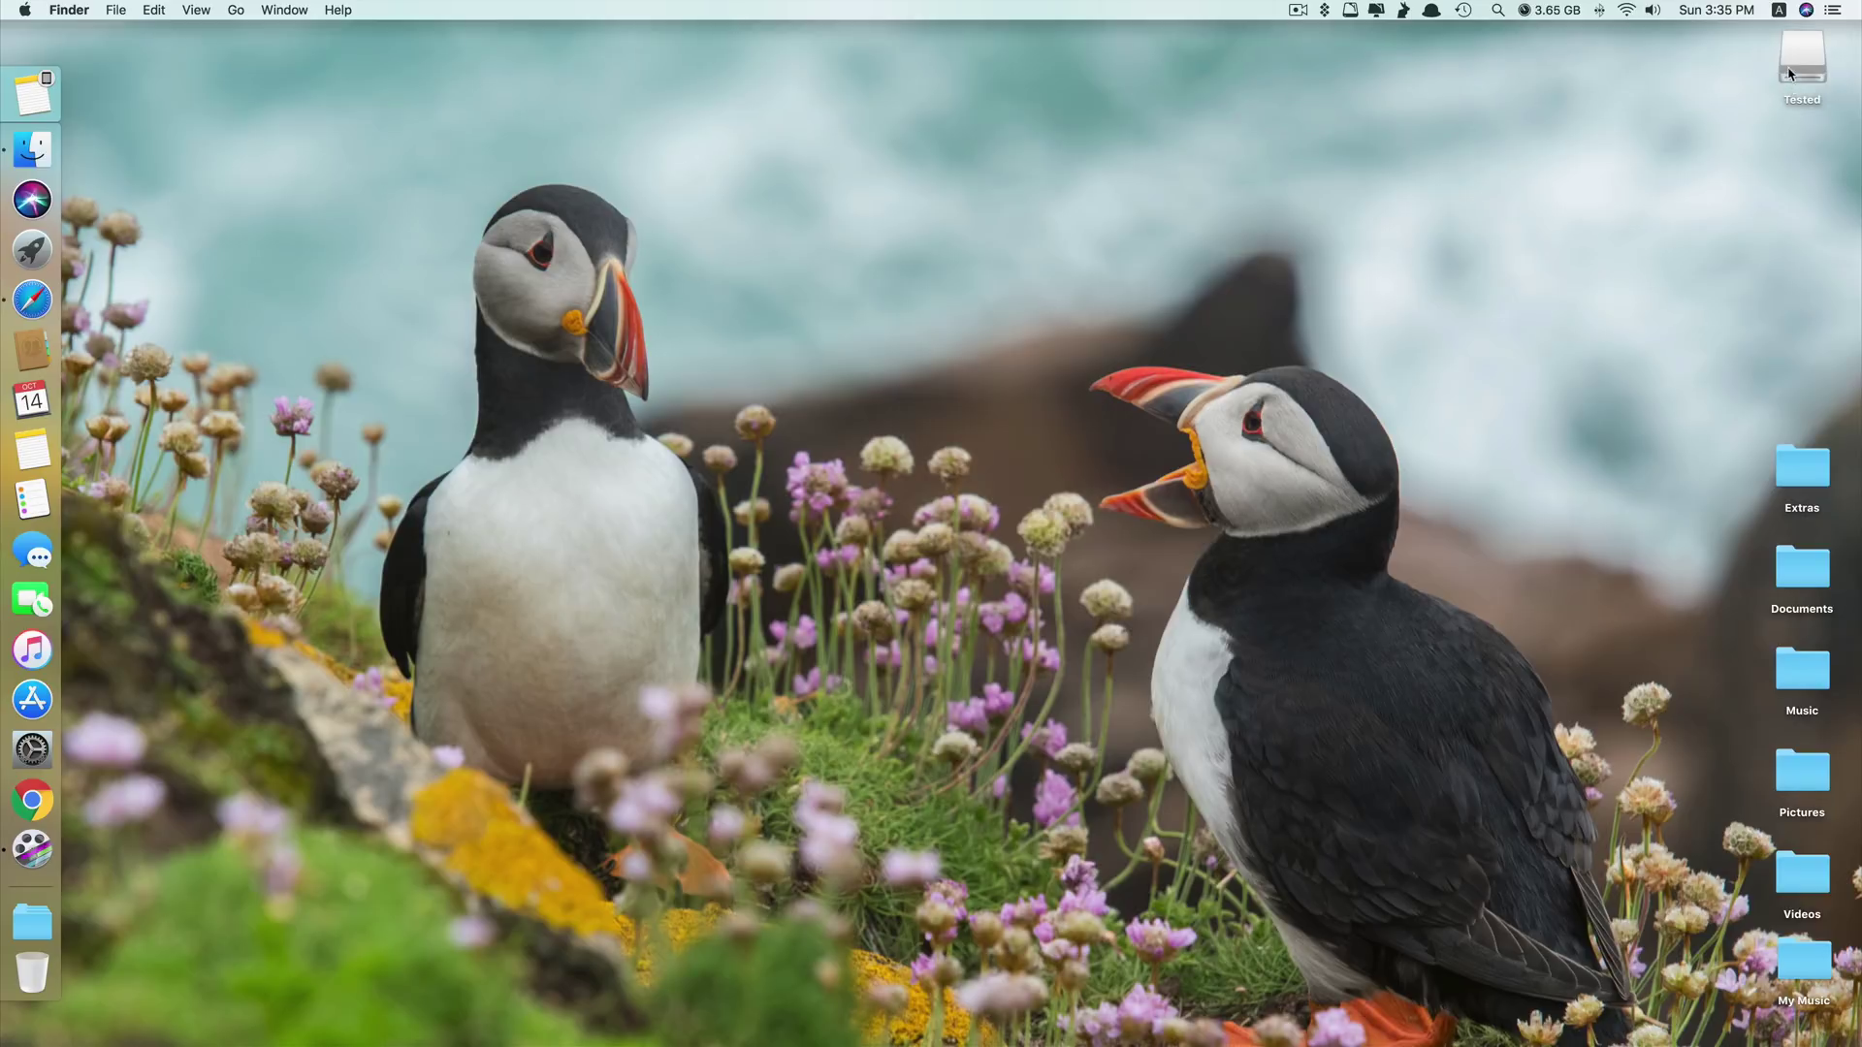
left_click_drag(1794, 73, 1506, 300)
right_click(1529, 287)
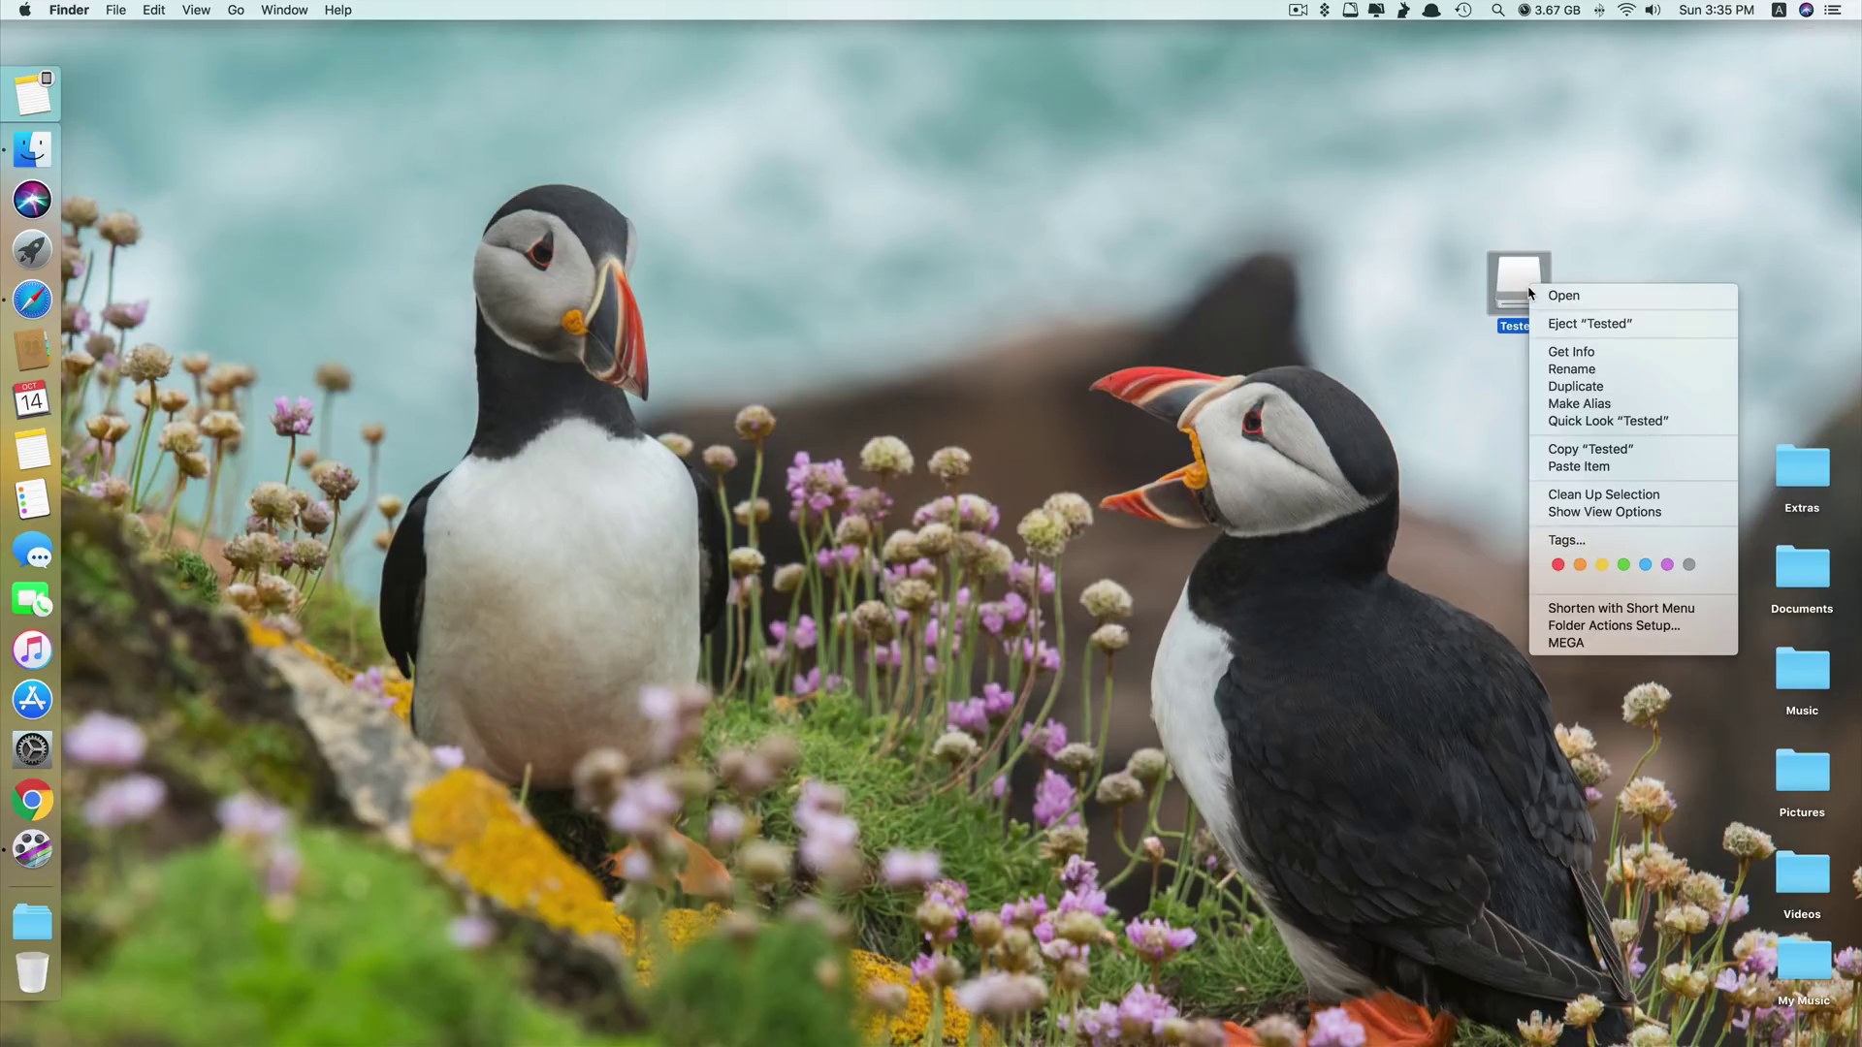
left_click(1571, 353)
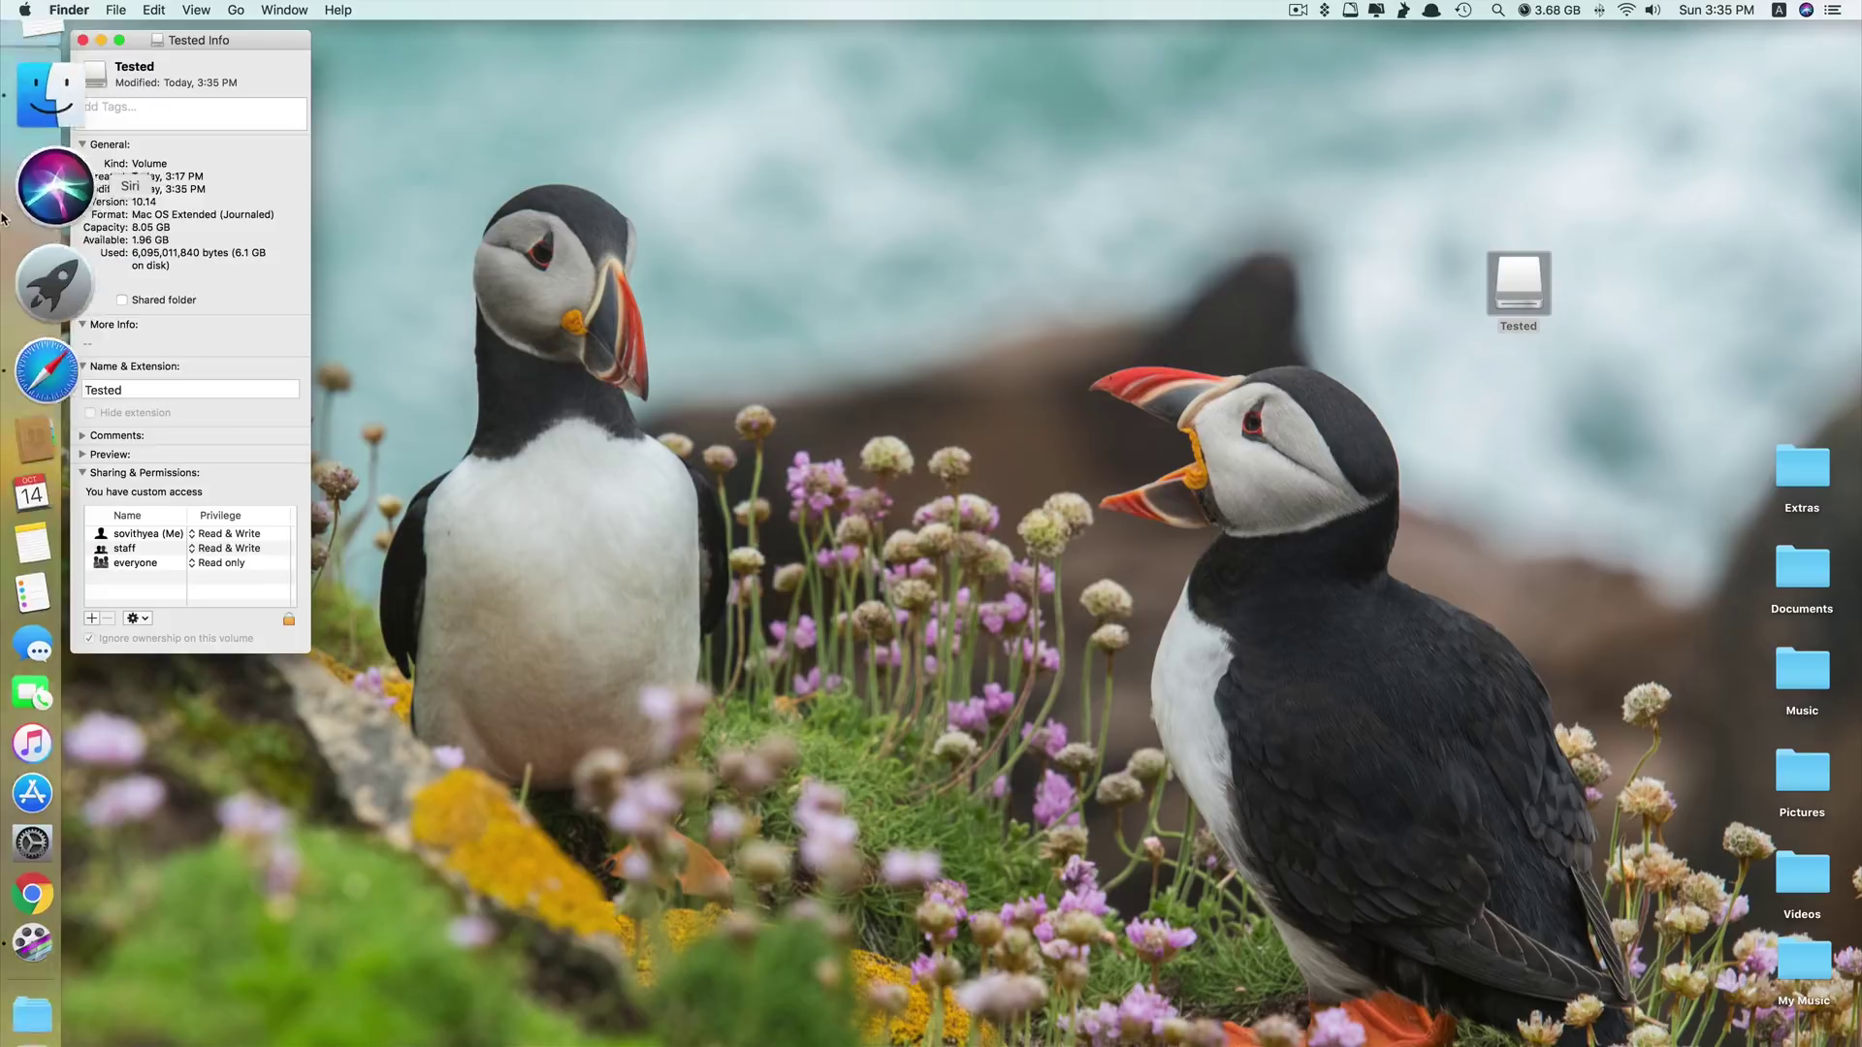
left_click_drag(131, 227, 199, 227)
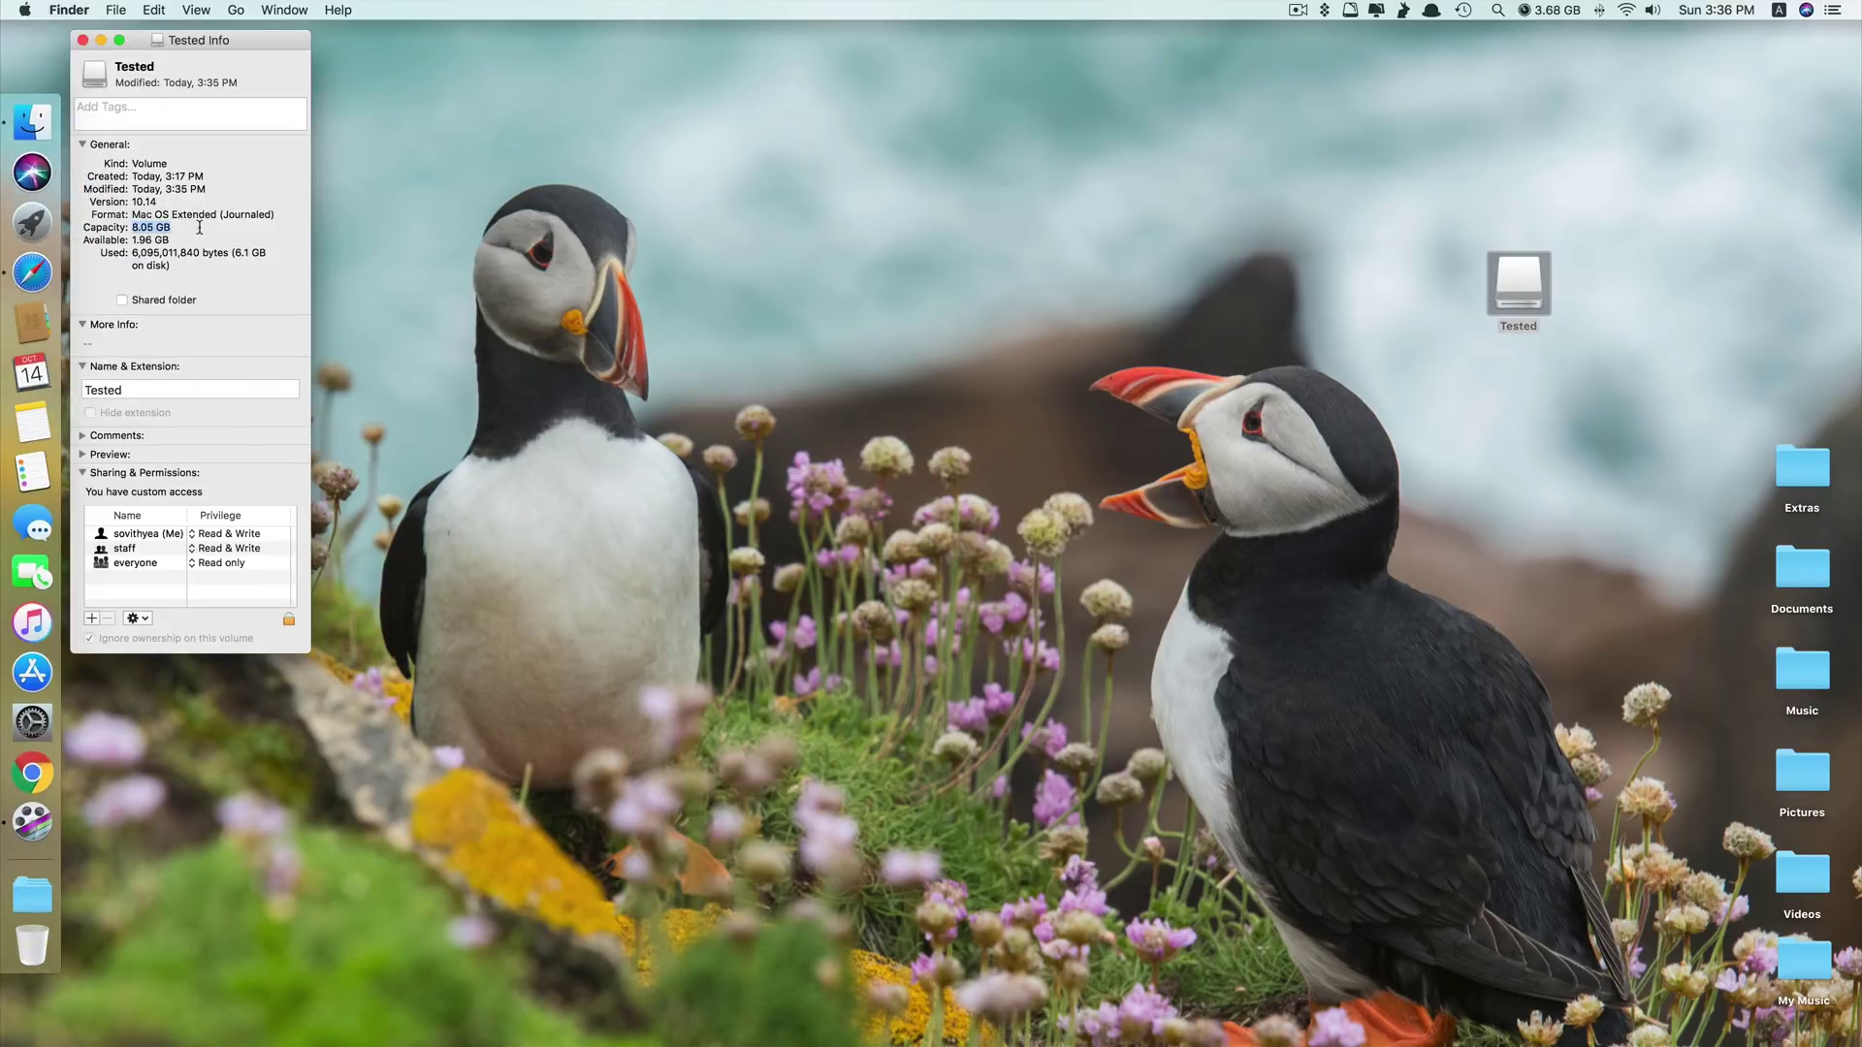
Step: Close the drive's info window and launch Install Disk Creator from Launchpad
left_click(83, 39)
key("F4")
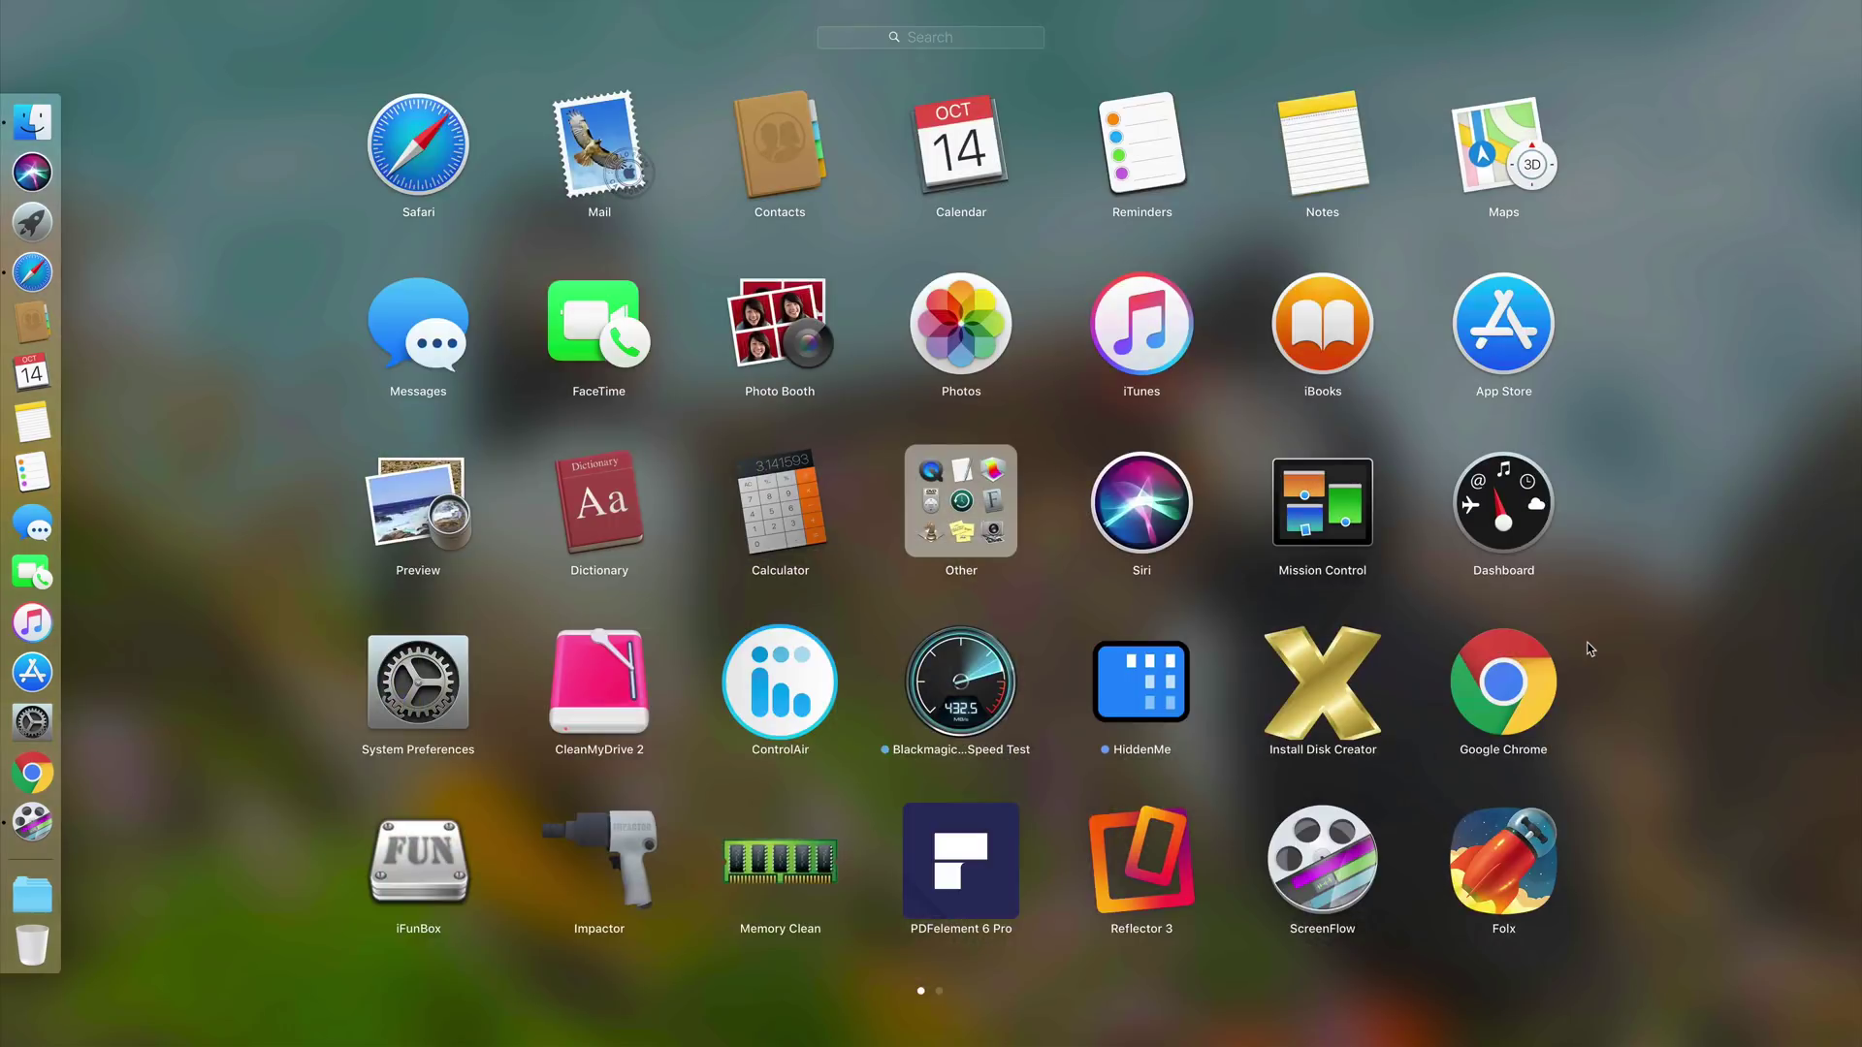
left_click(1334, 686)
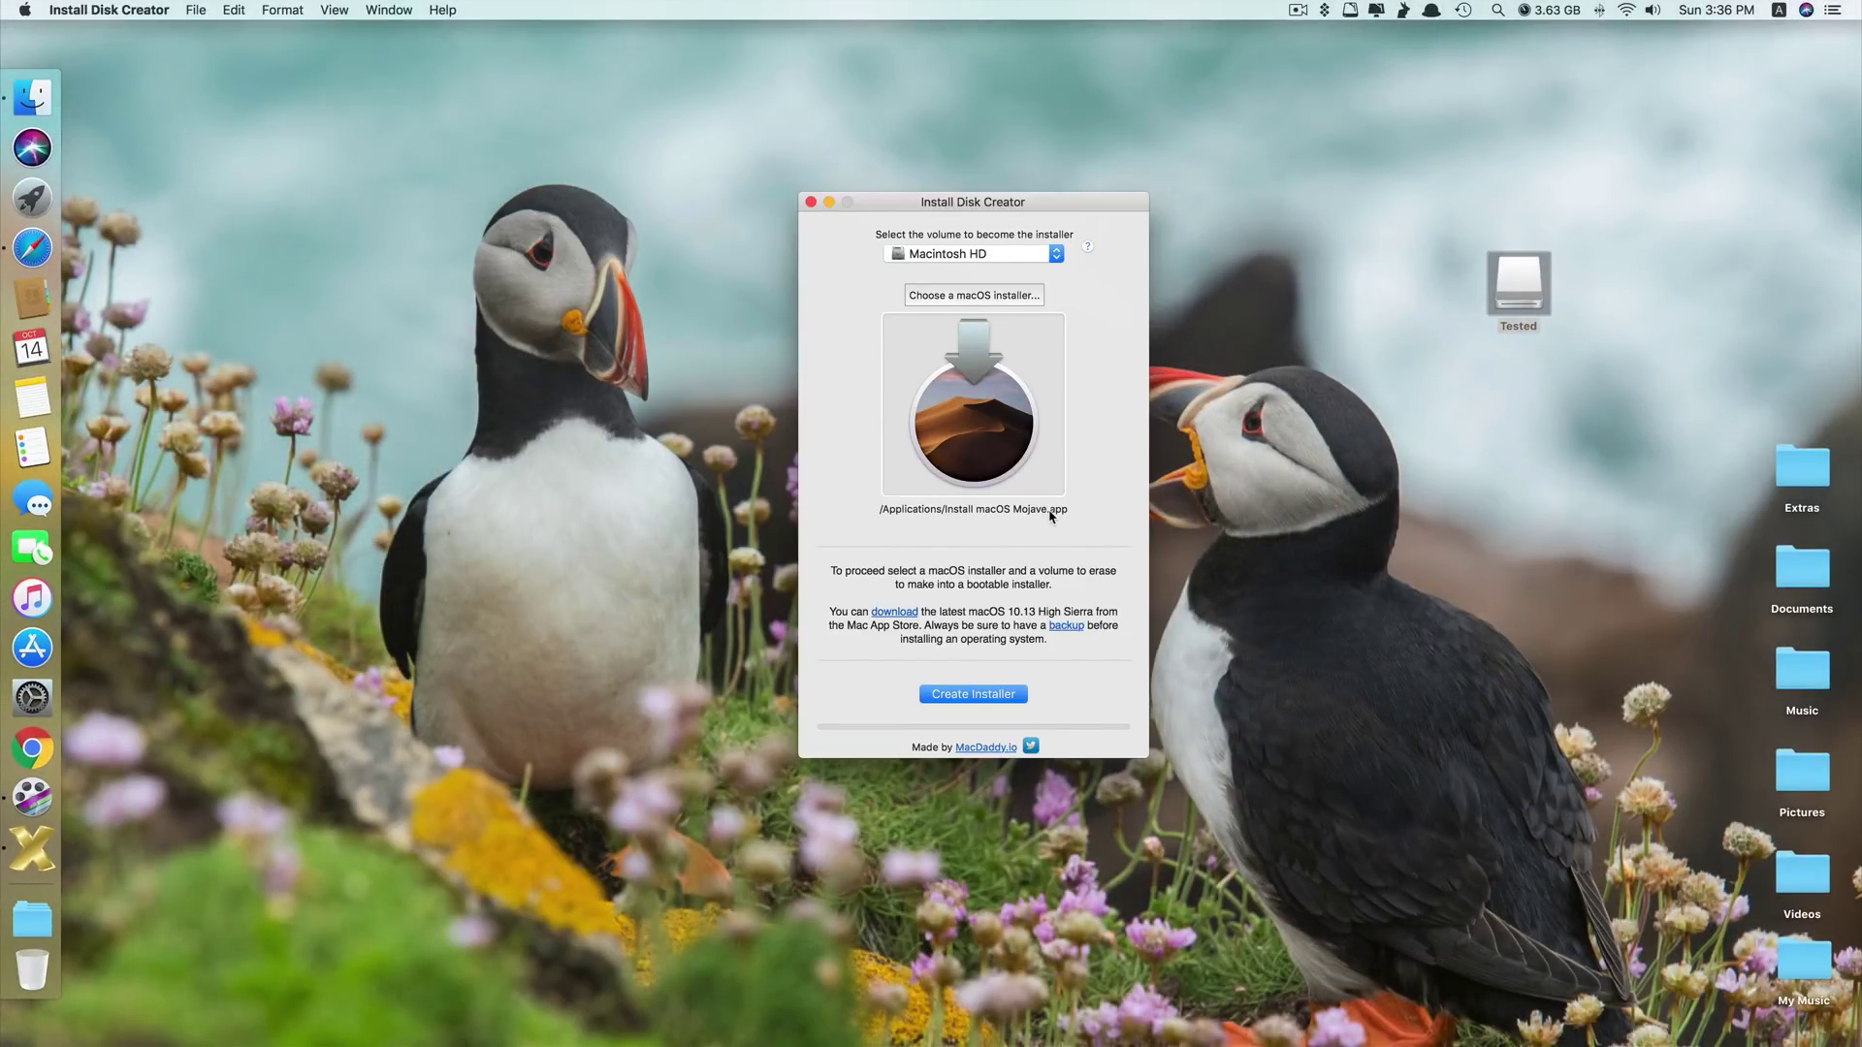
Step: Start choosing a macOS installer and browse the file list to find it
left_click(962, 299)
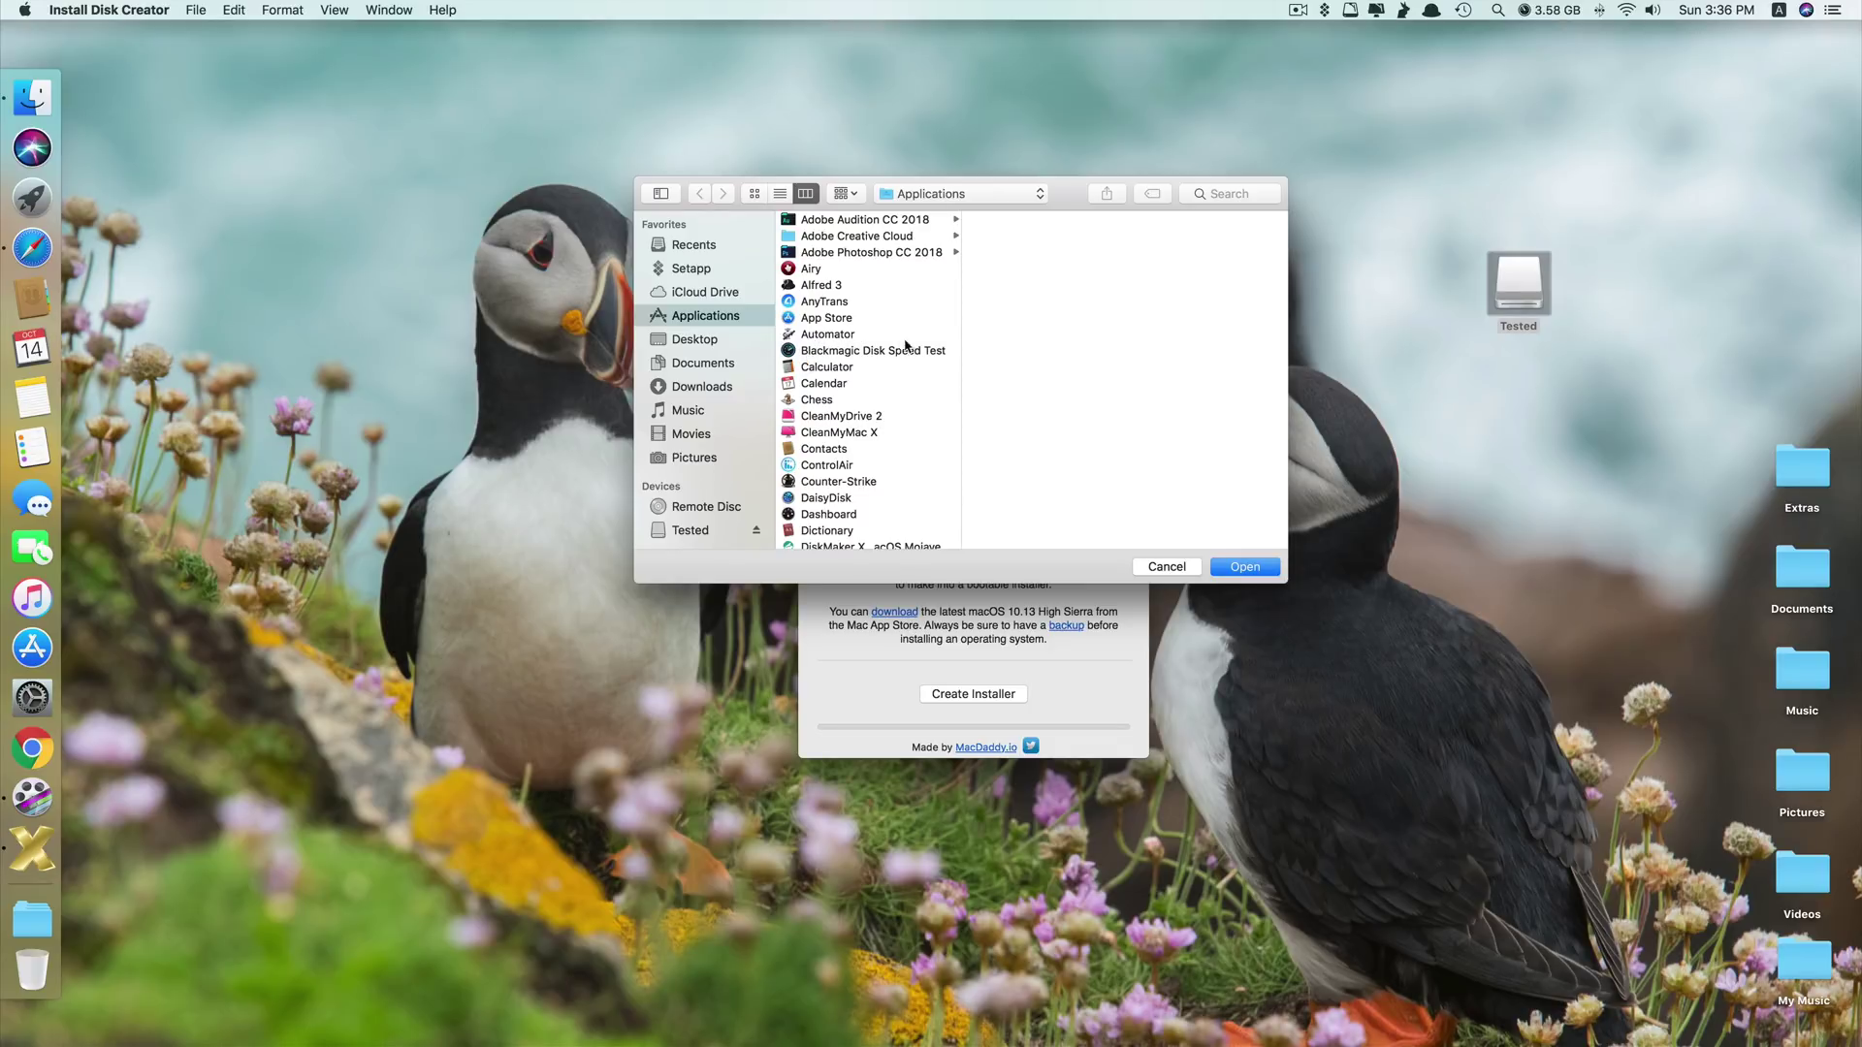
scroll(701, 341, "down", 1)
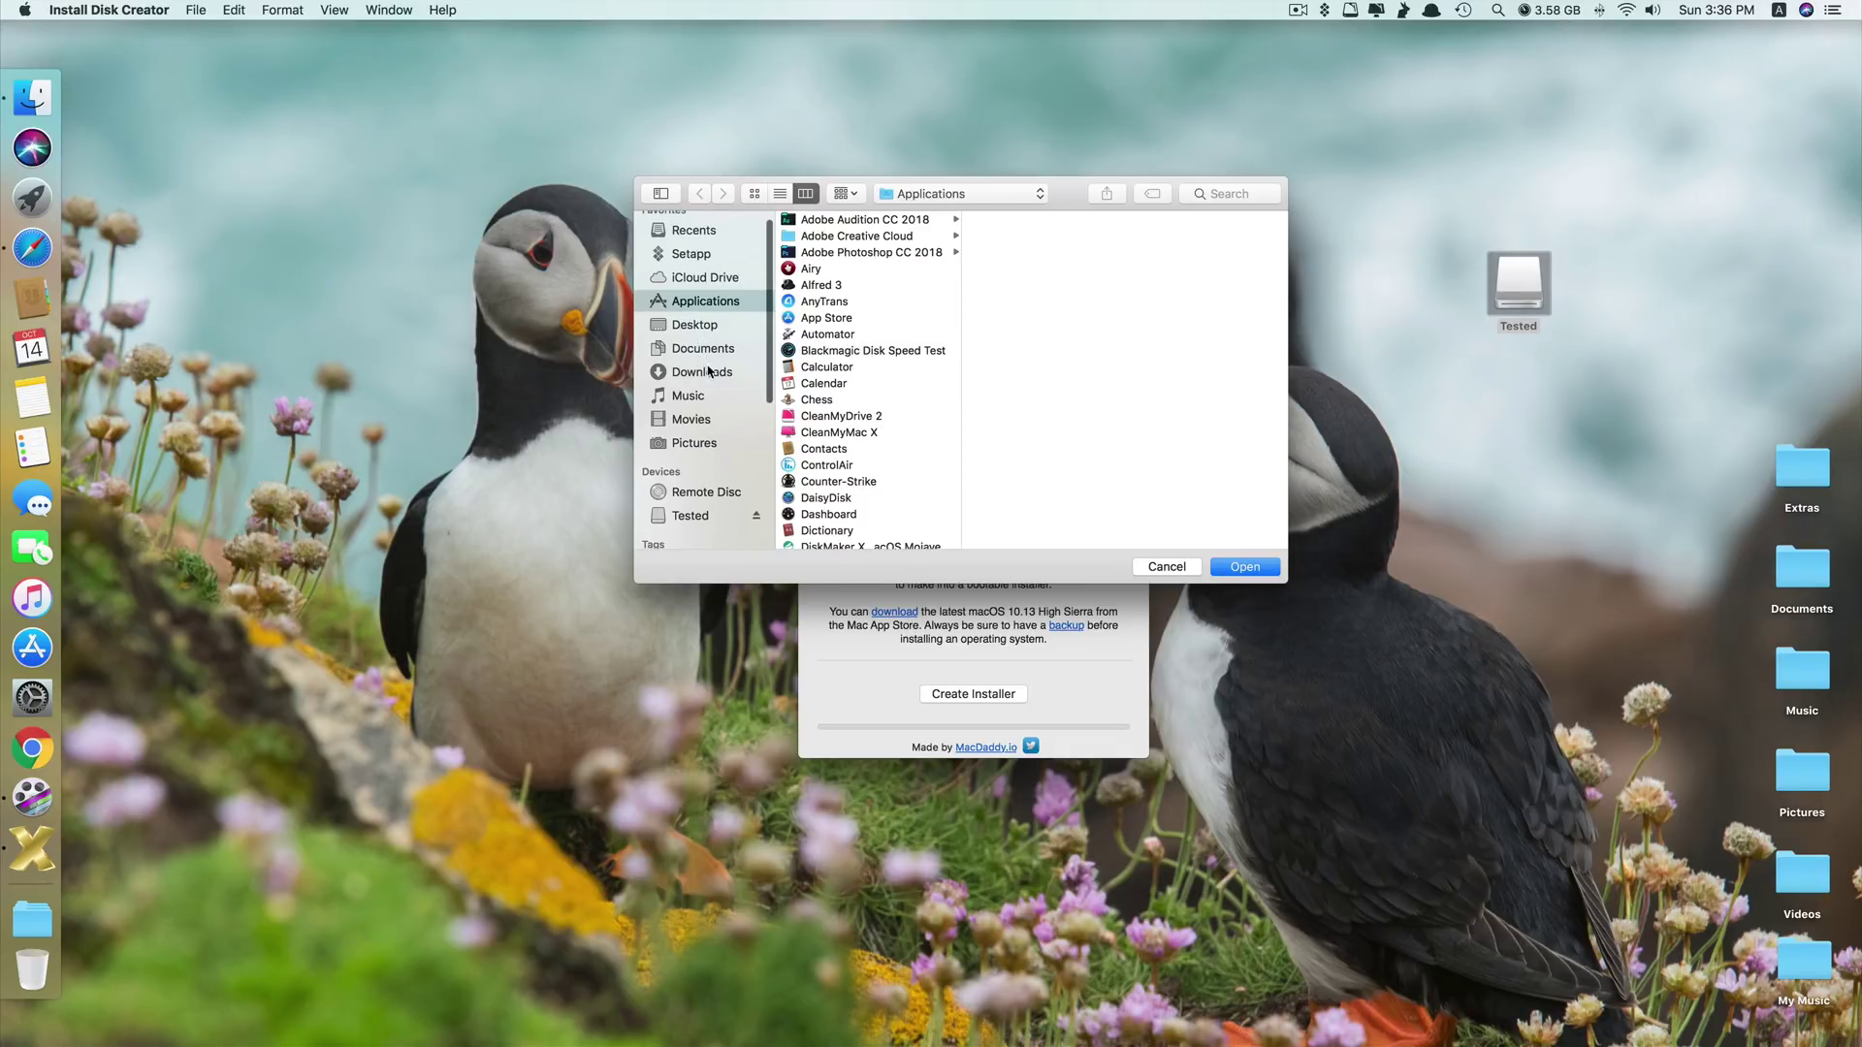
scroll(708, 372, "down", 4)
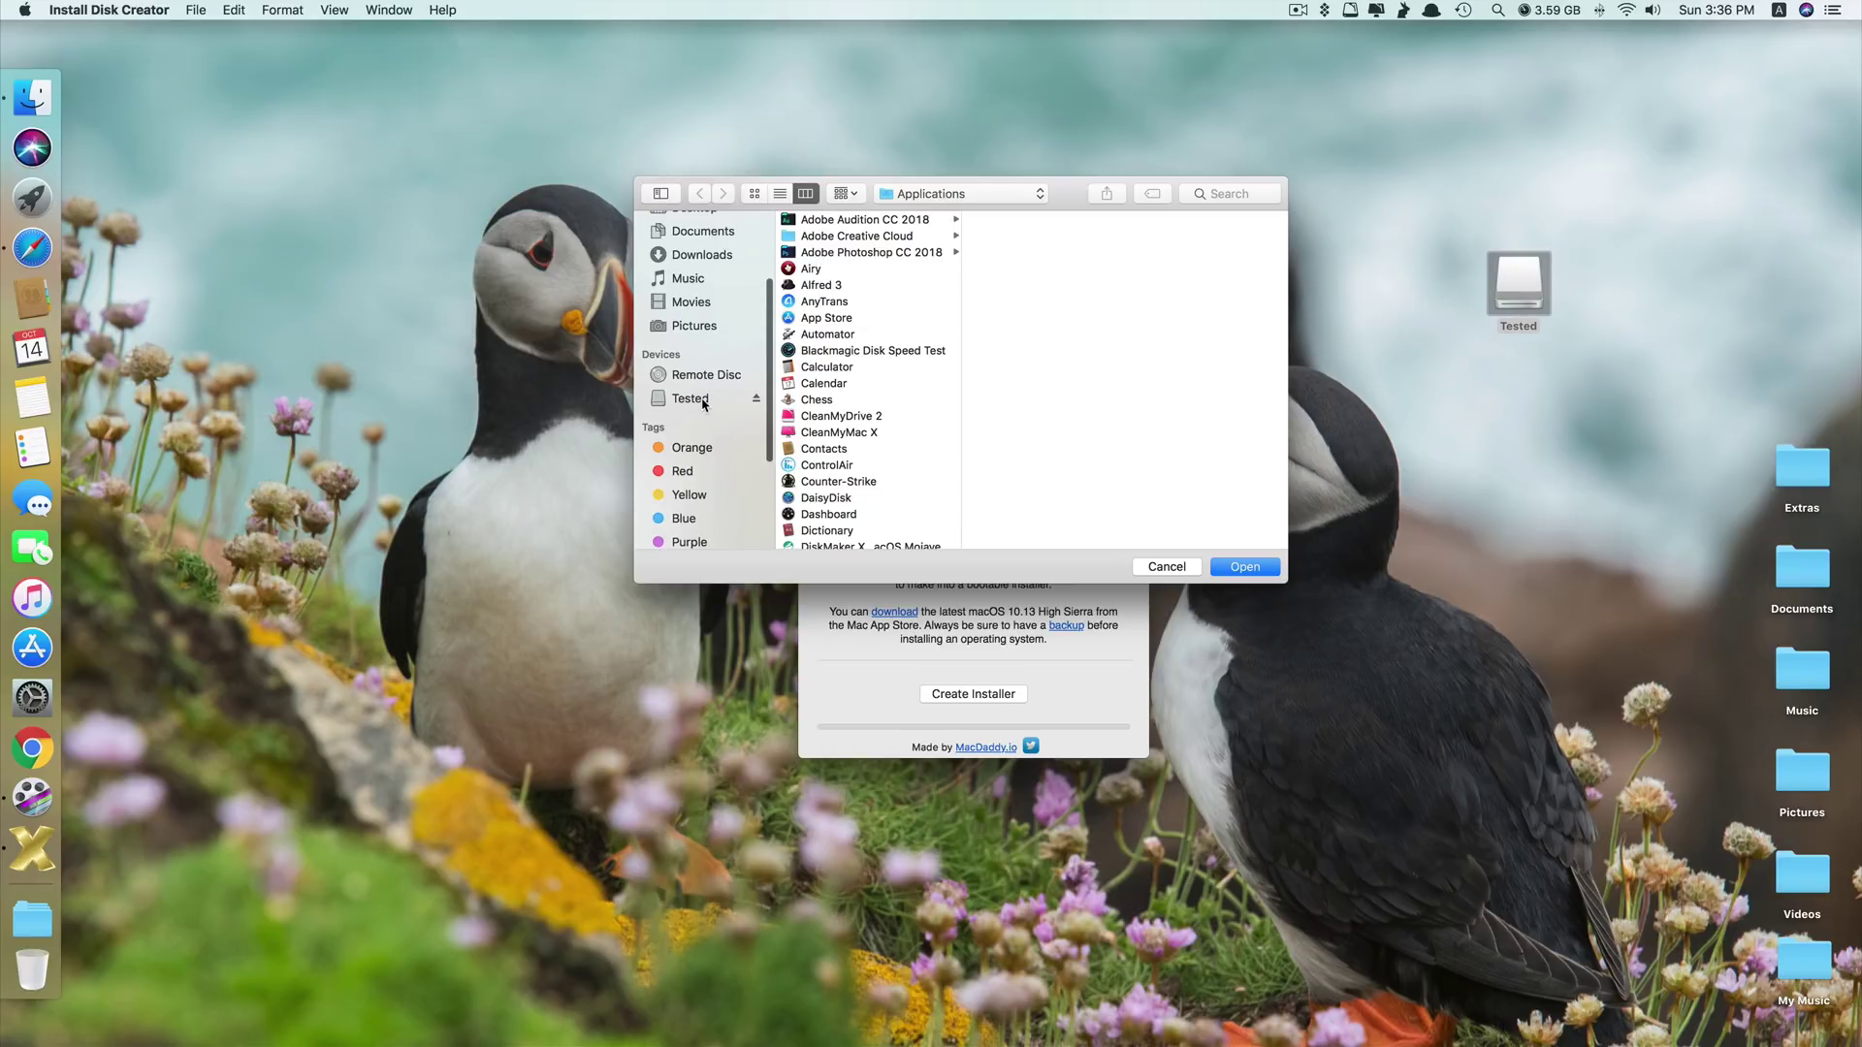
left_click(703, 399)
Step: Choose Install macOS Mojave as the installer and Tested as the target volume
double_click(875, 223)
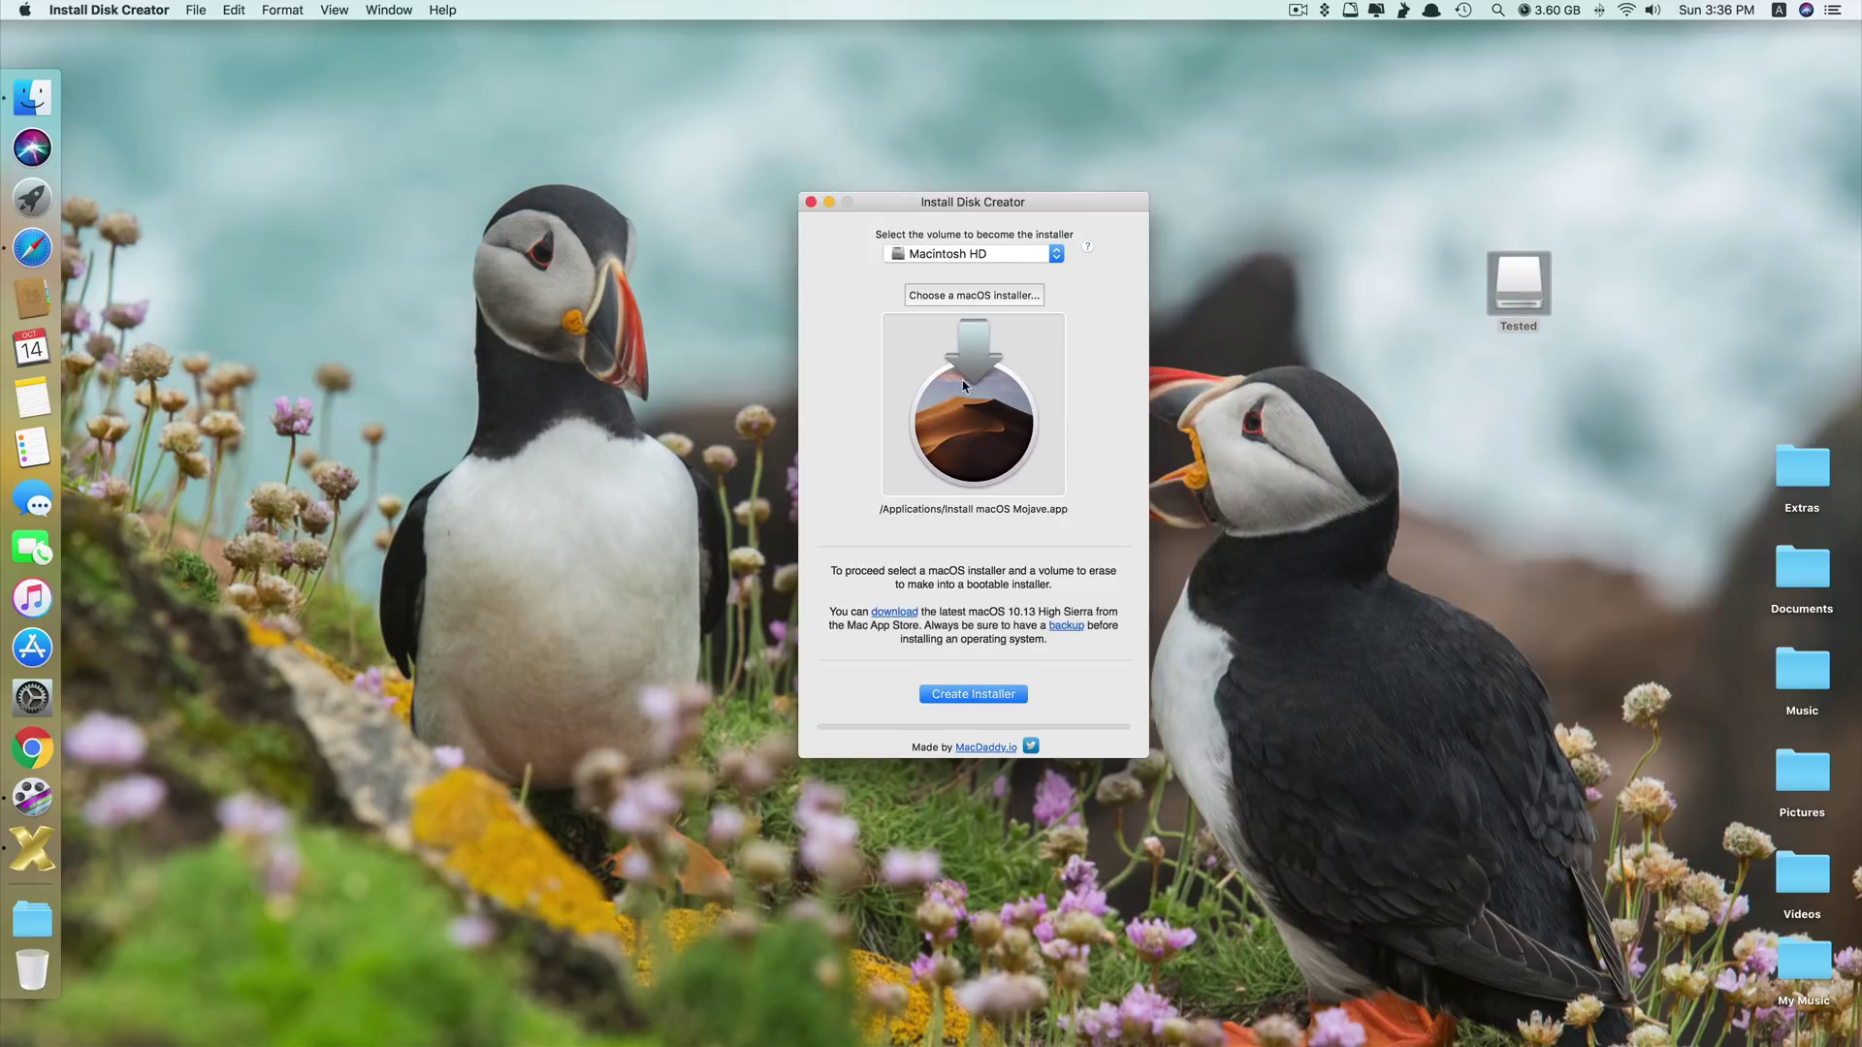
left_click(982, 258)
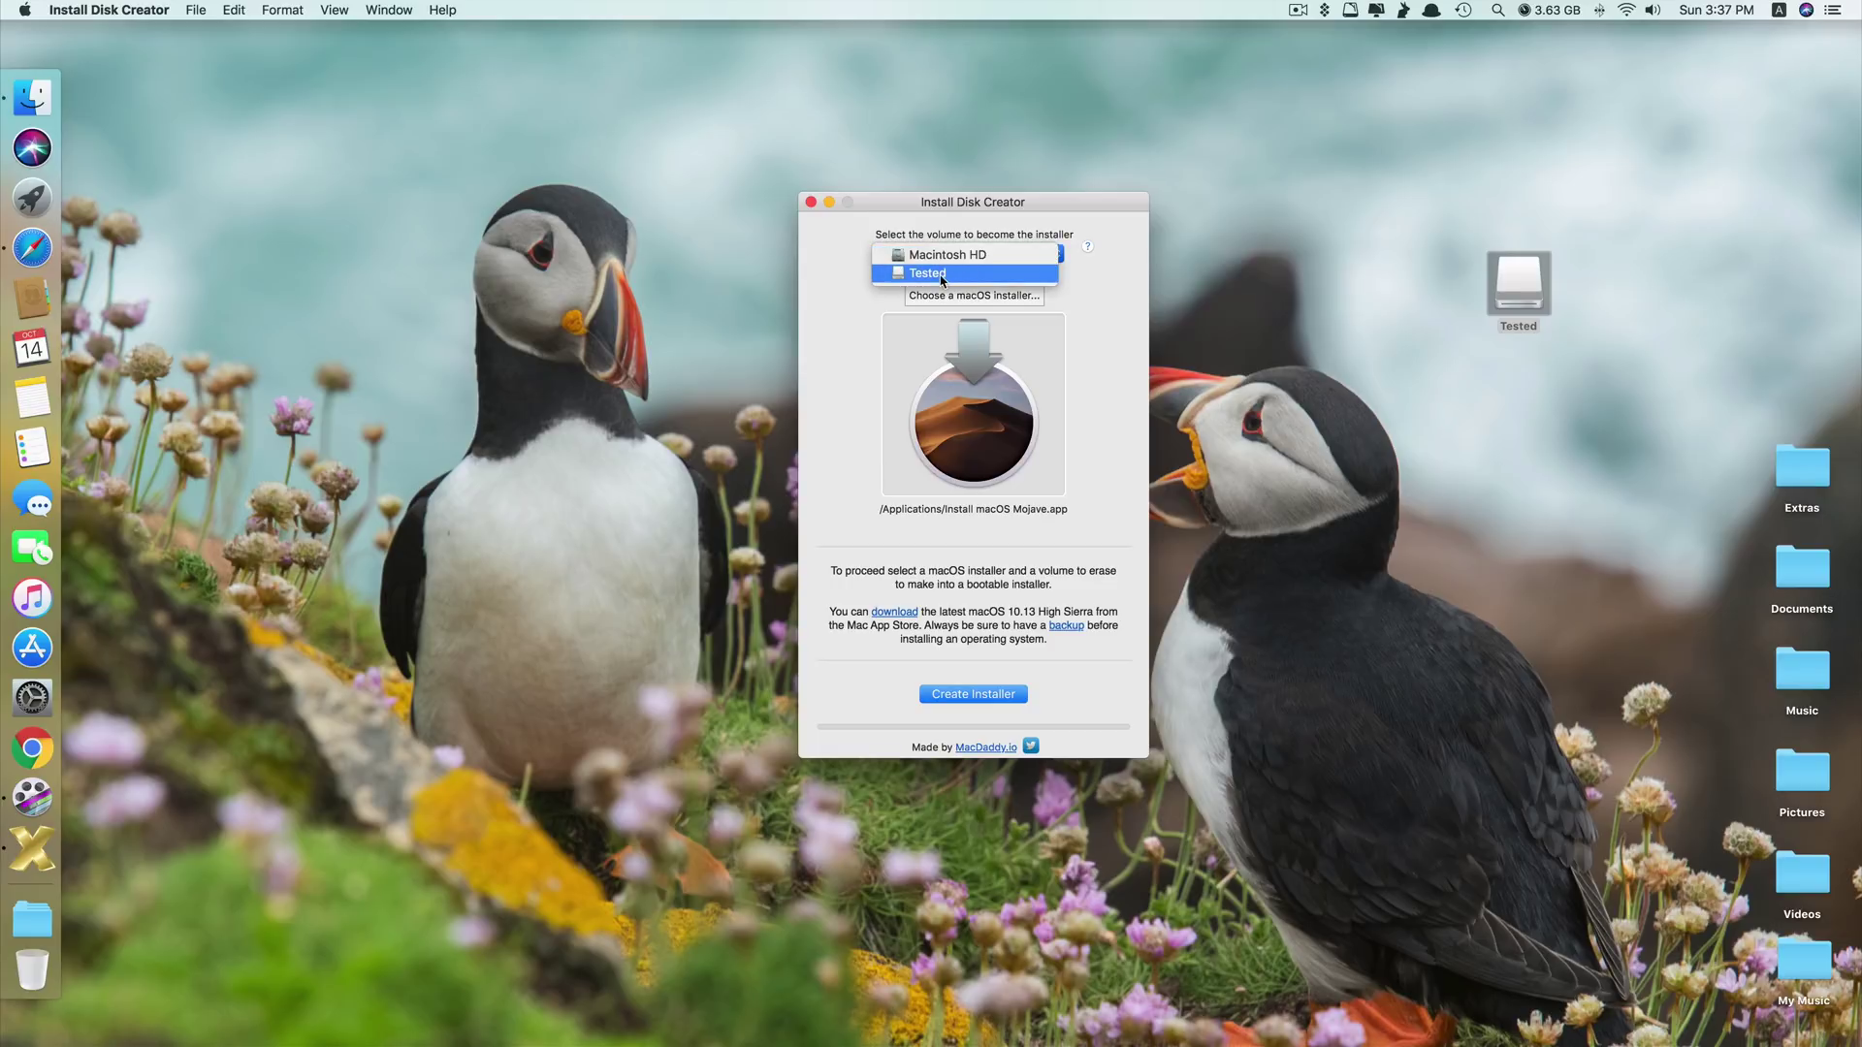
left_click(942, 278)
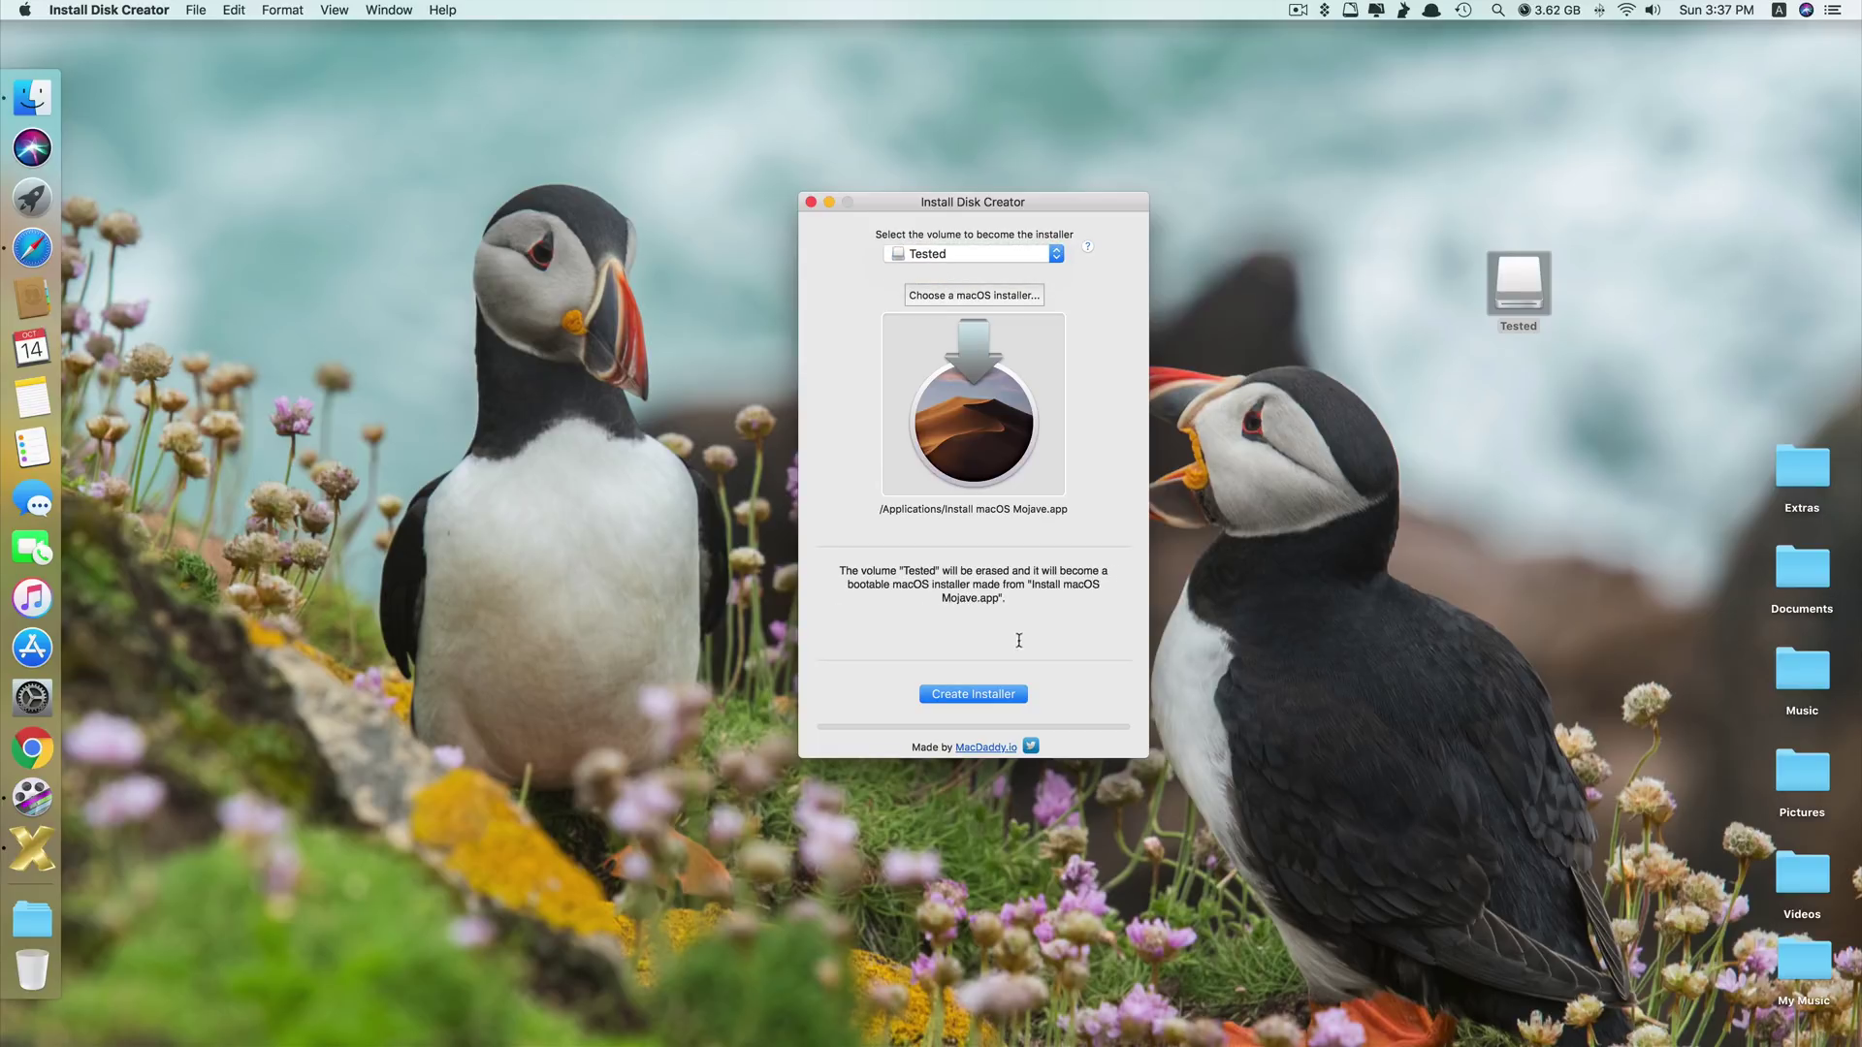
Step: Create the installer on Tested with the account password, then retry after the unmount error
left_click(985, 693)
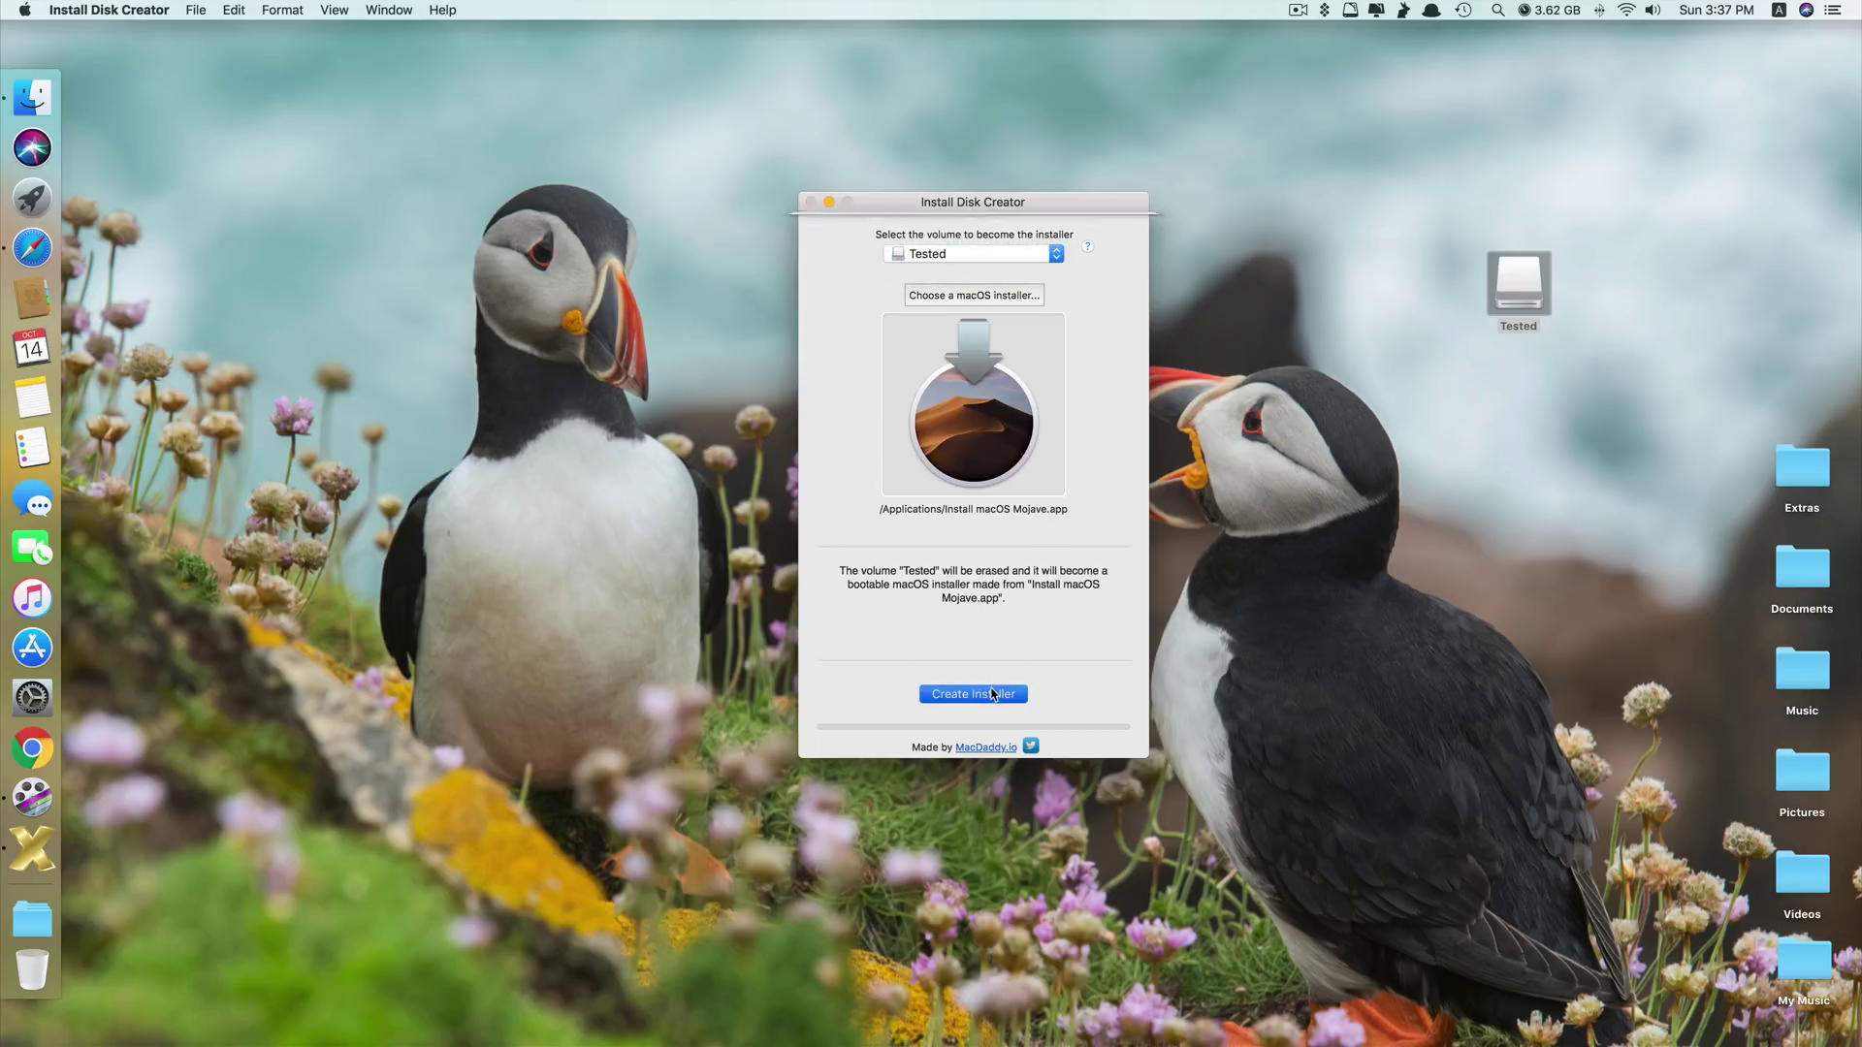
left_click(1125, 304)
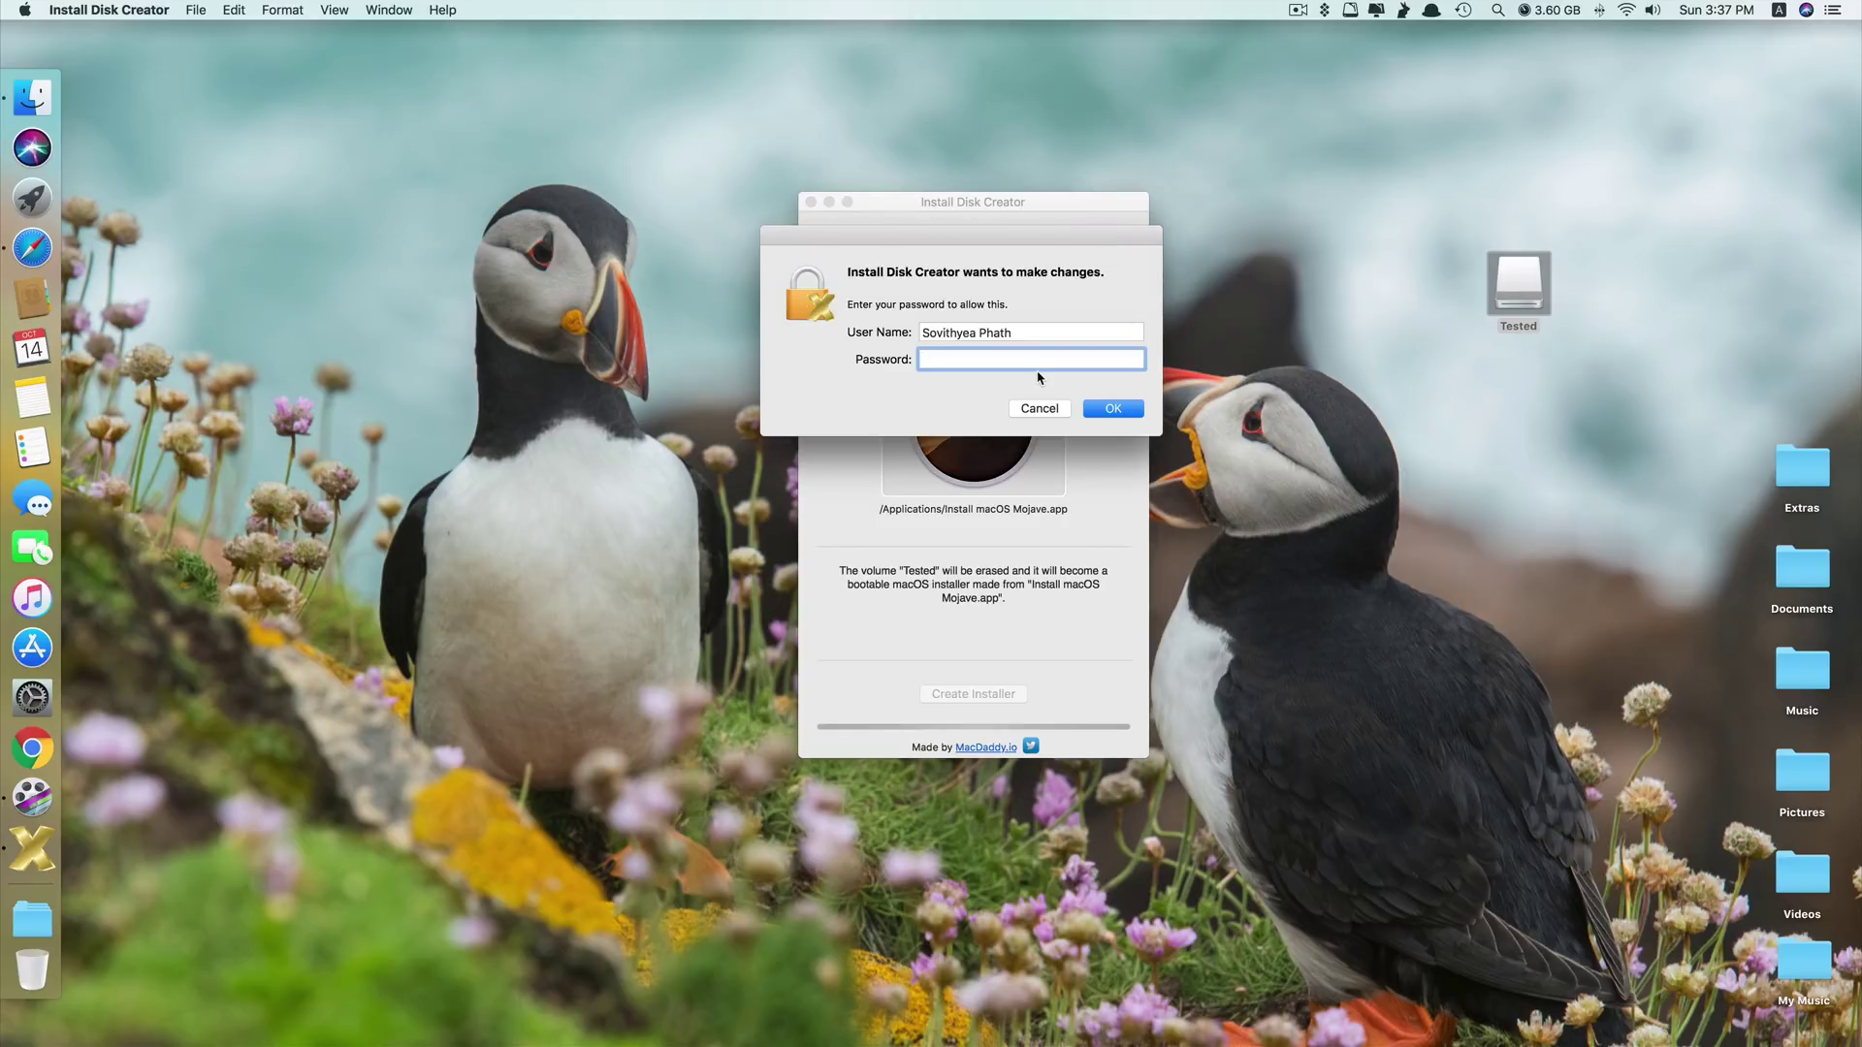
type("•••••••••••••••••")
left_click(1097, 410)
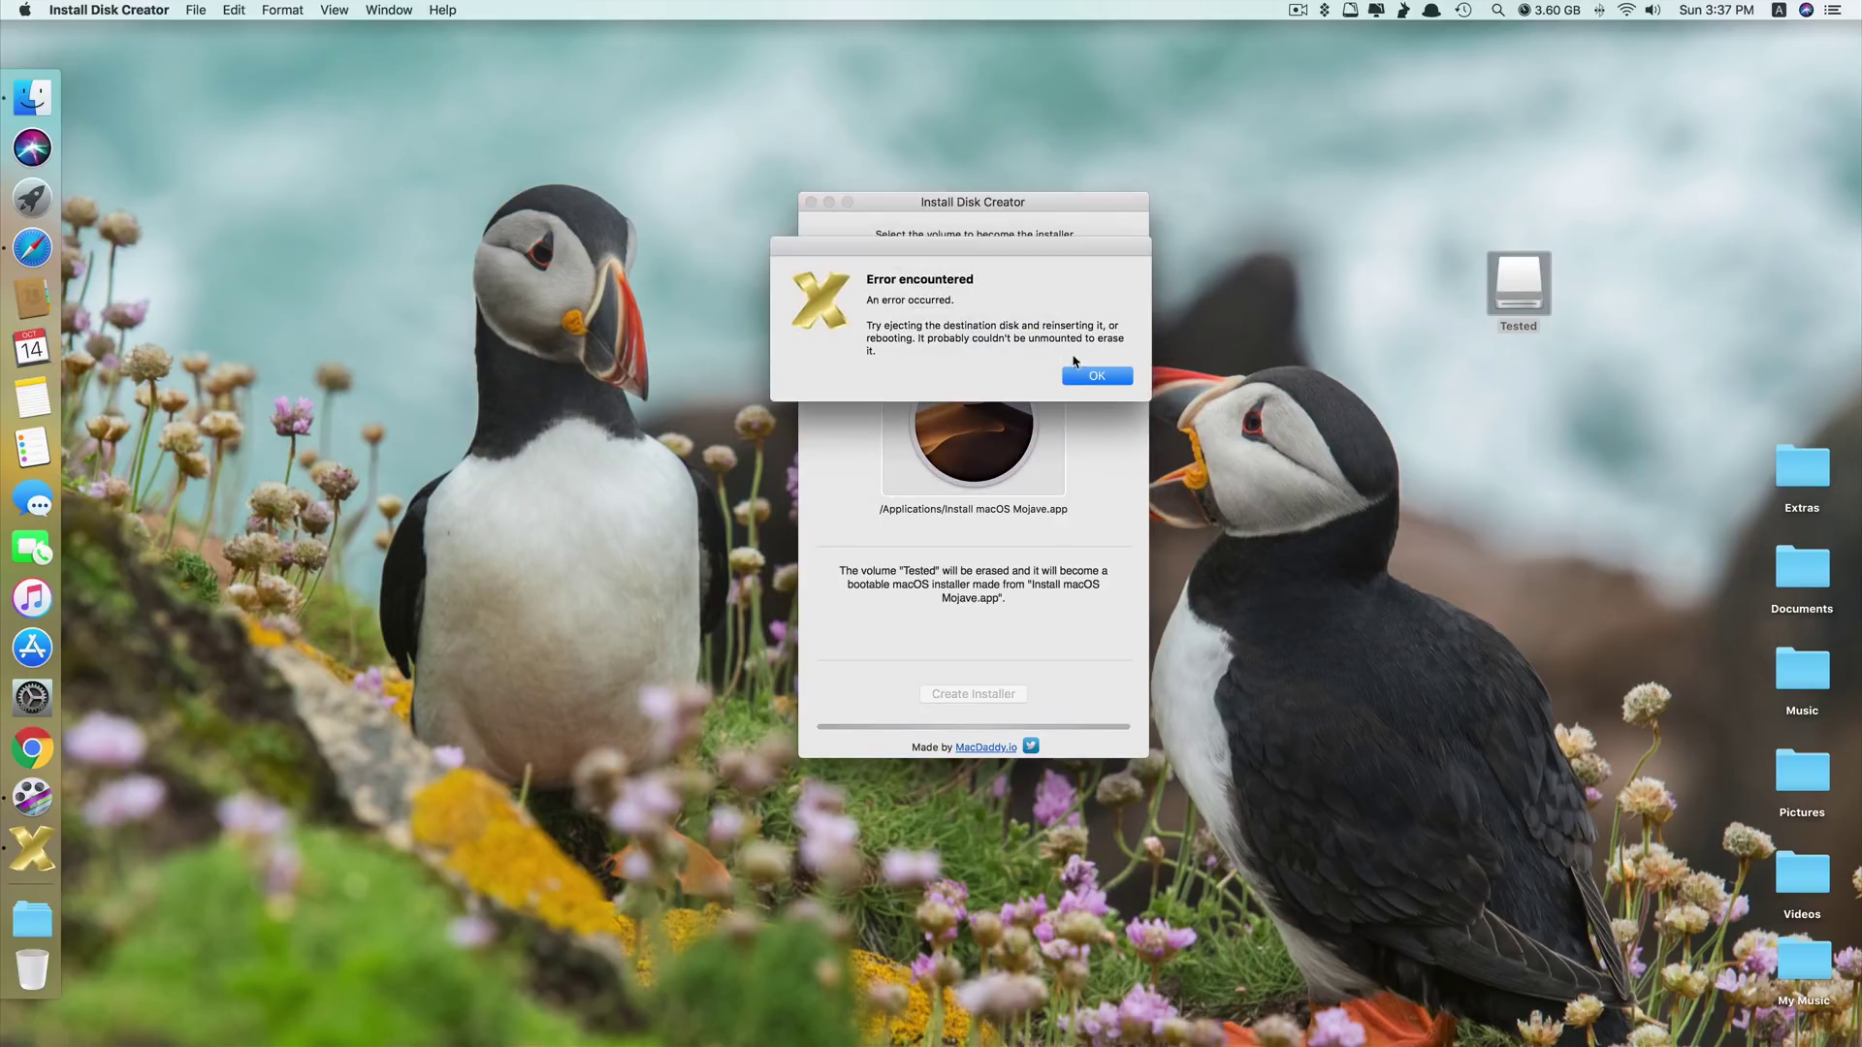
left_click(1086, 381)
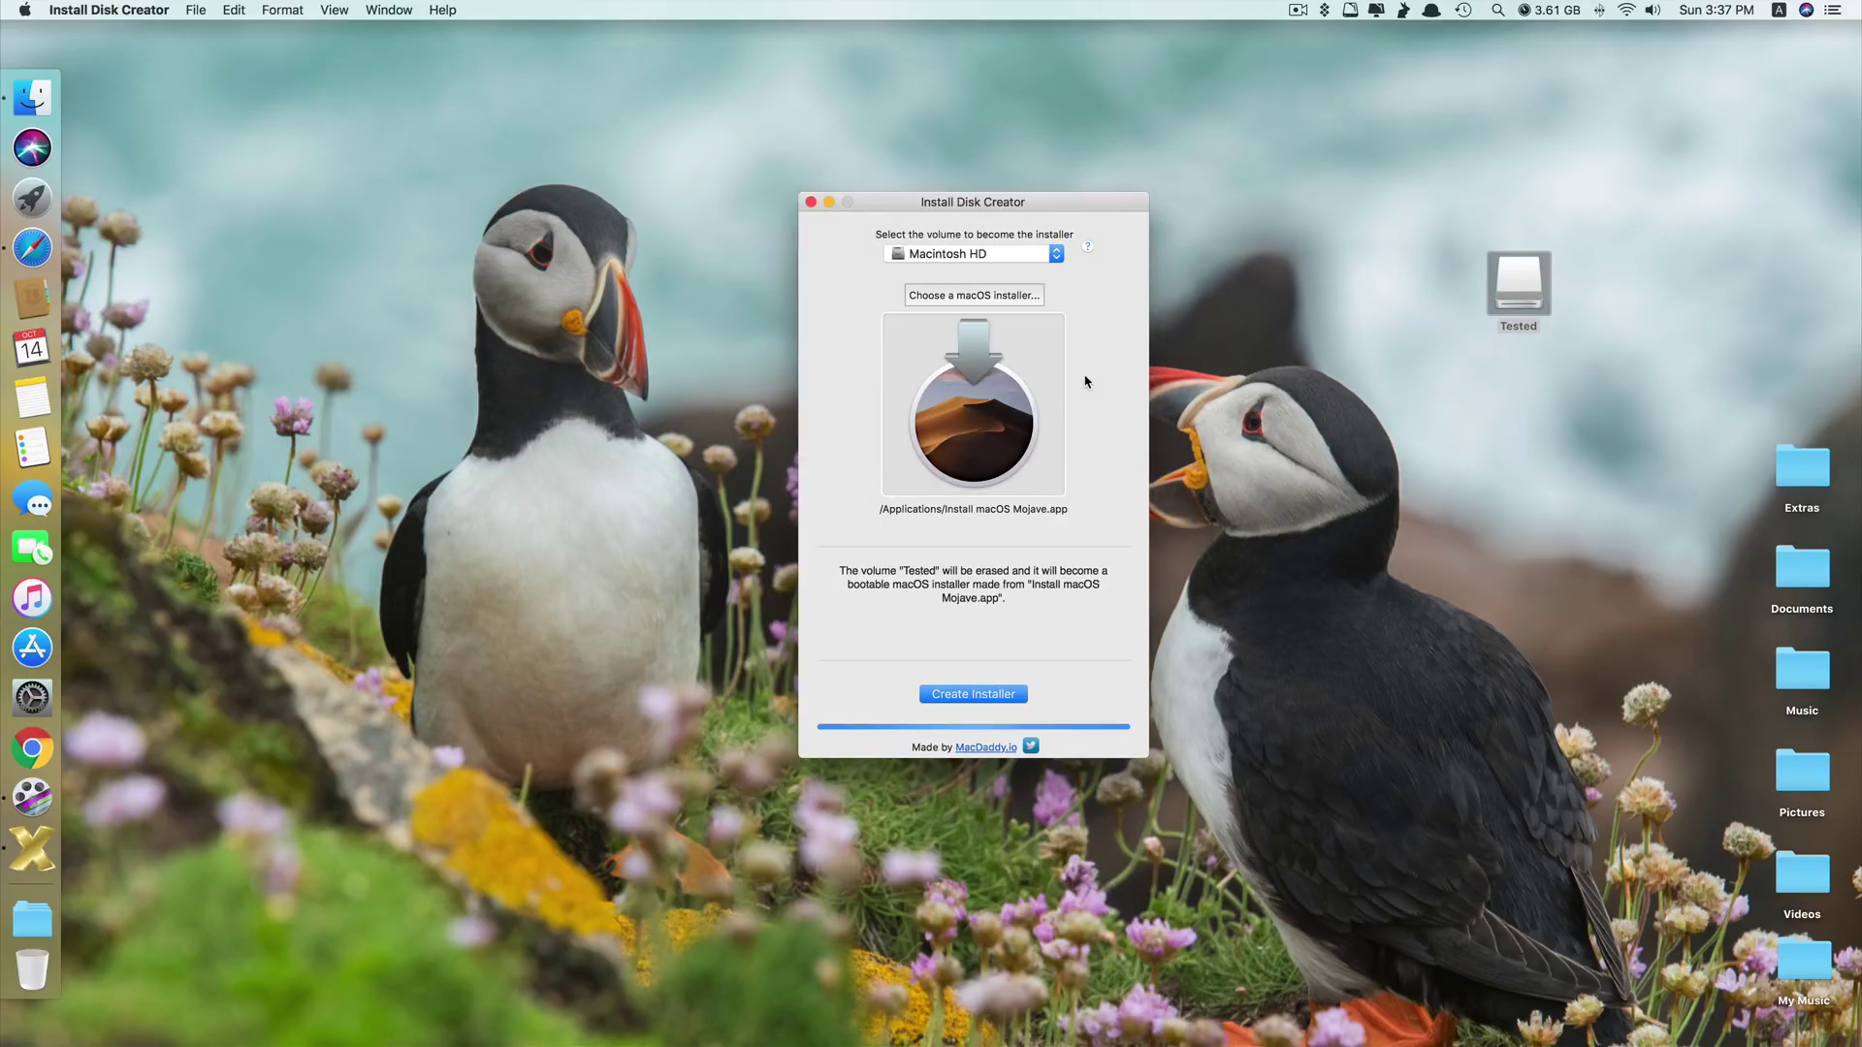
key("Return")
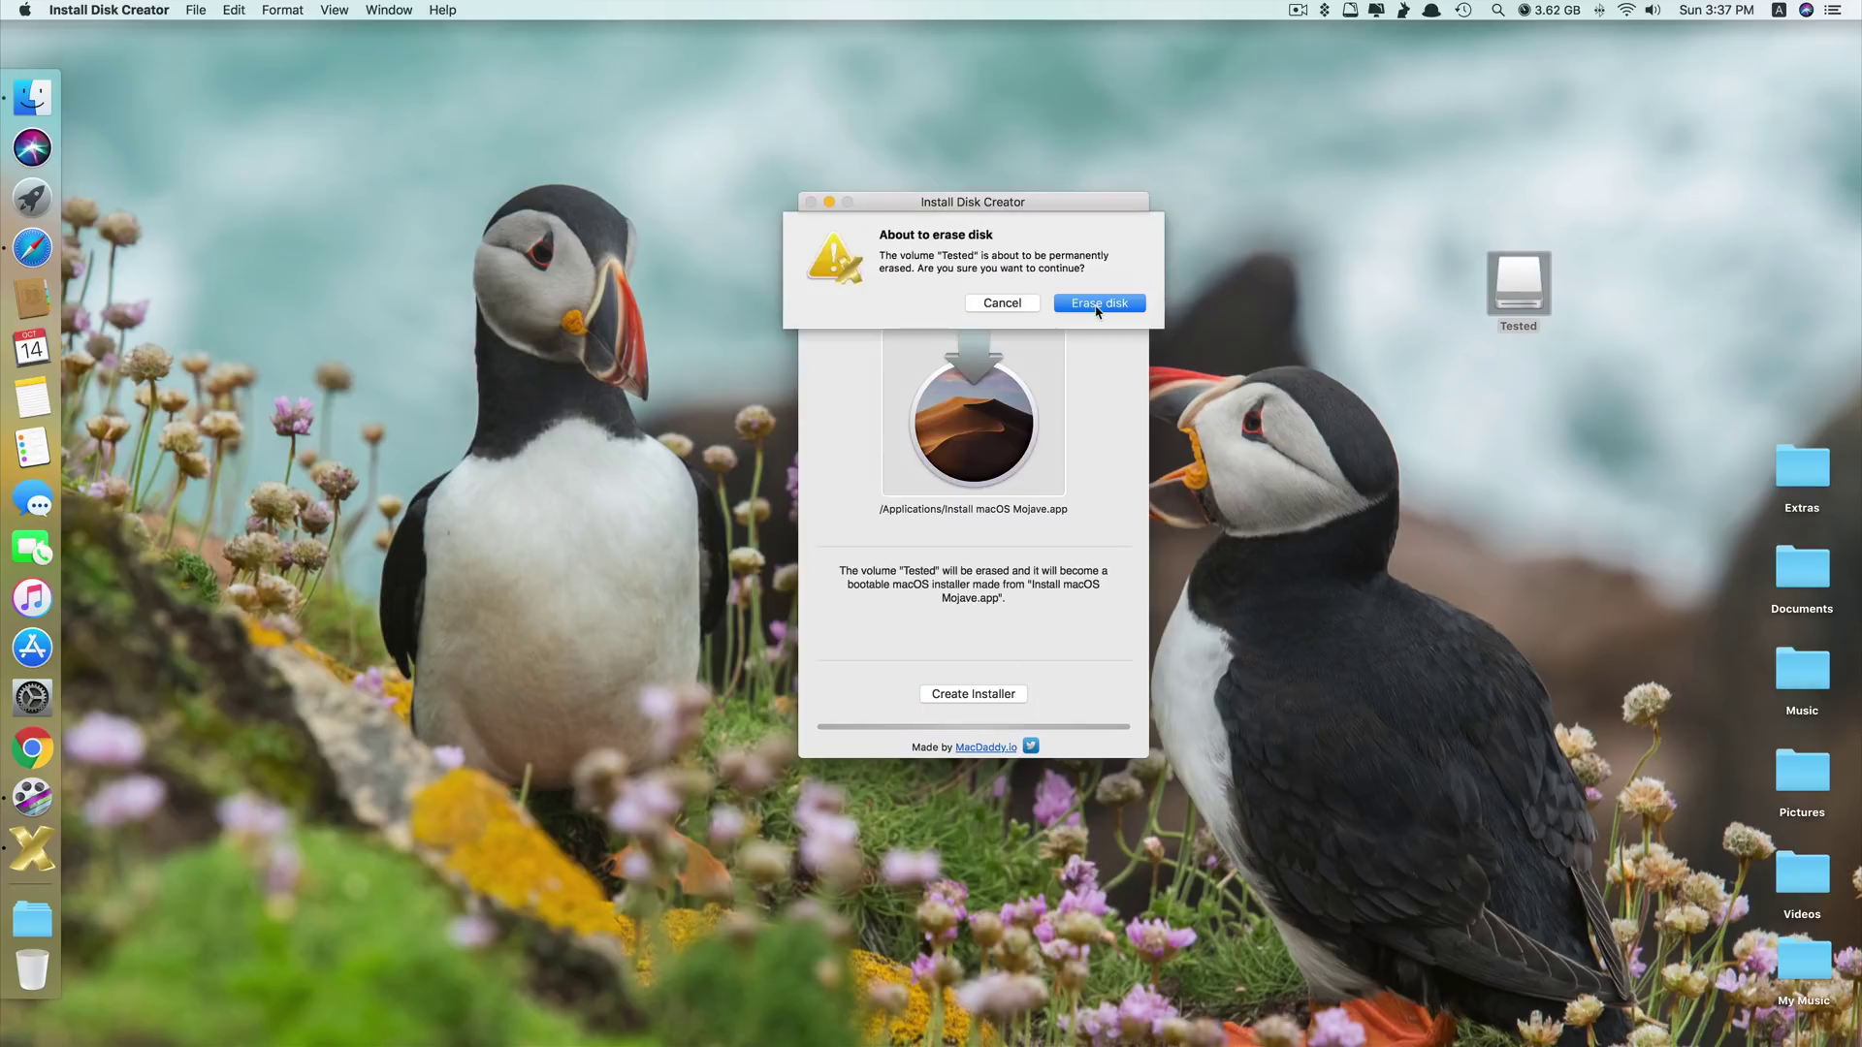
Step: Confirm erasing Tested and reposition the new Install macOS Mojave drive icon while creation finishes
left_click(1098, 303)
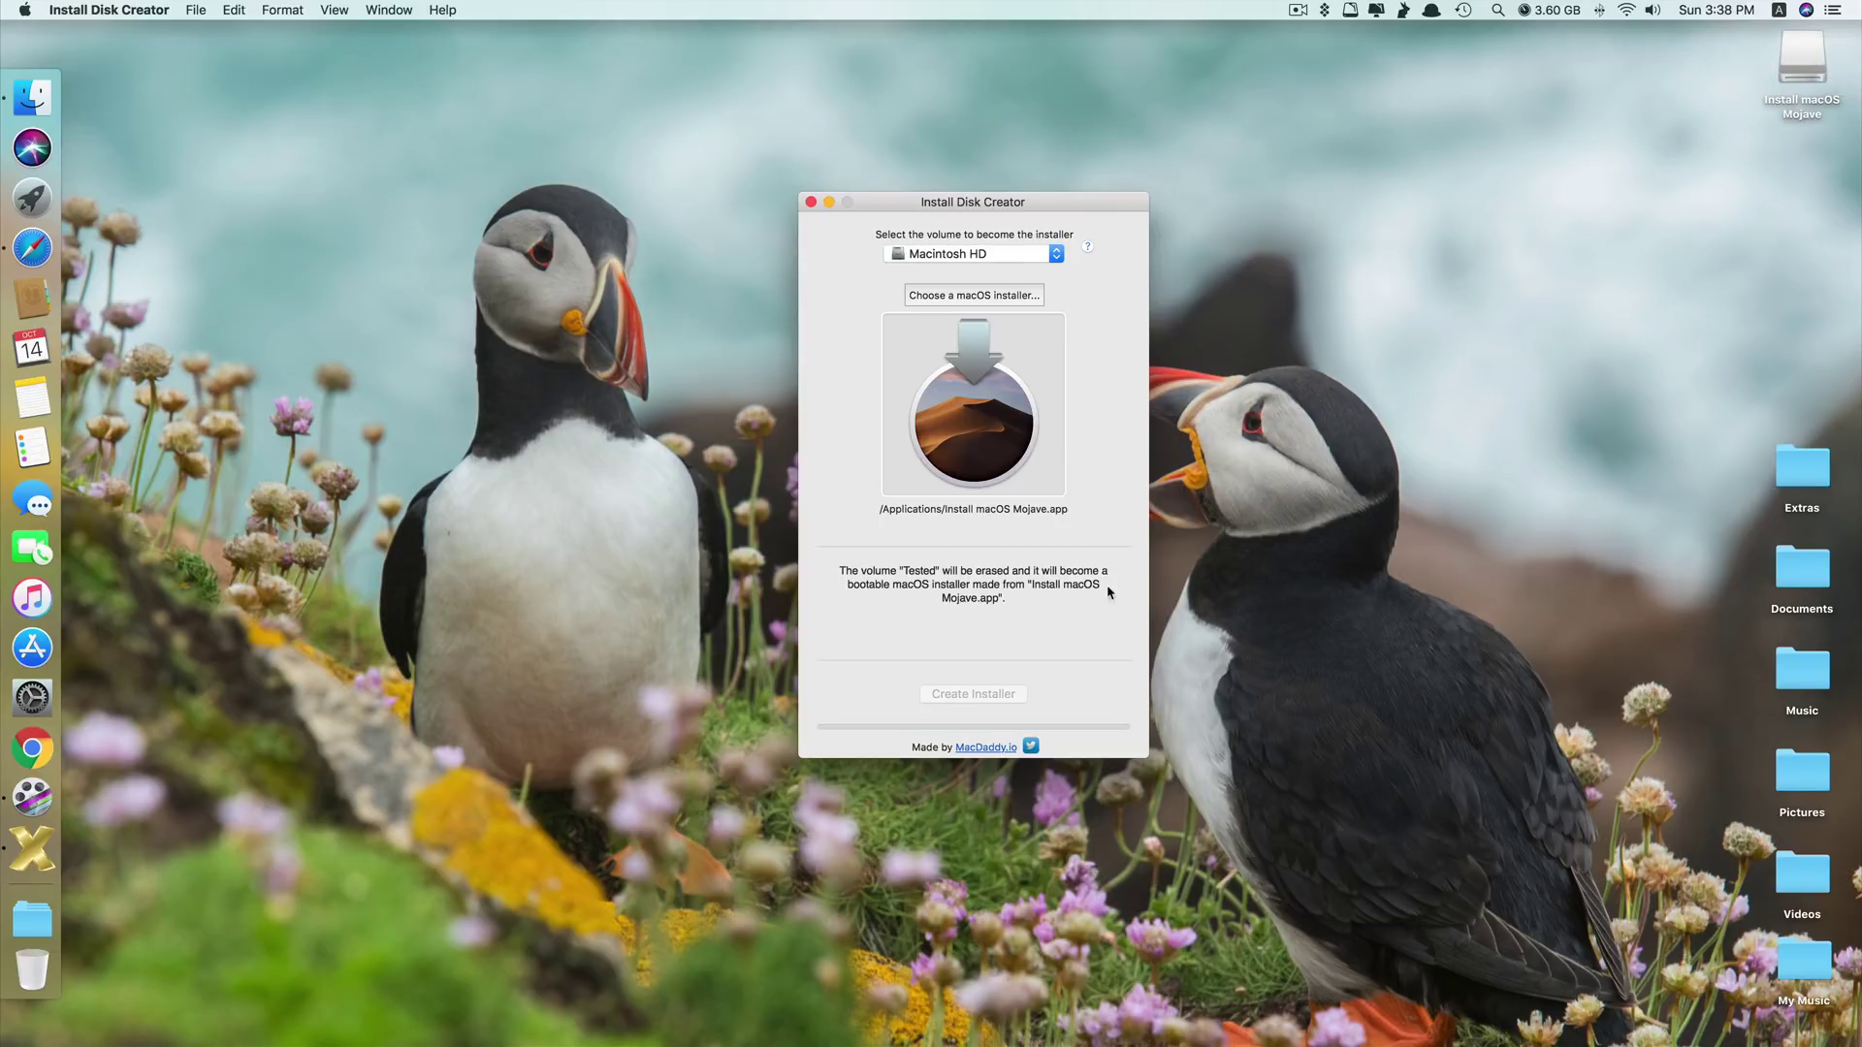
left_click(1791, 100)
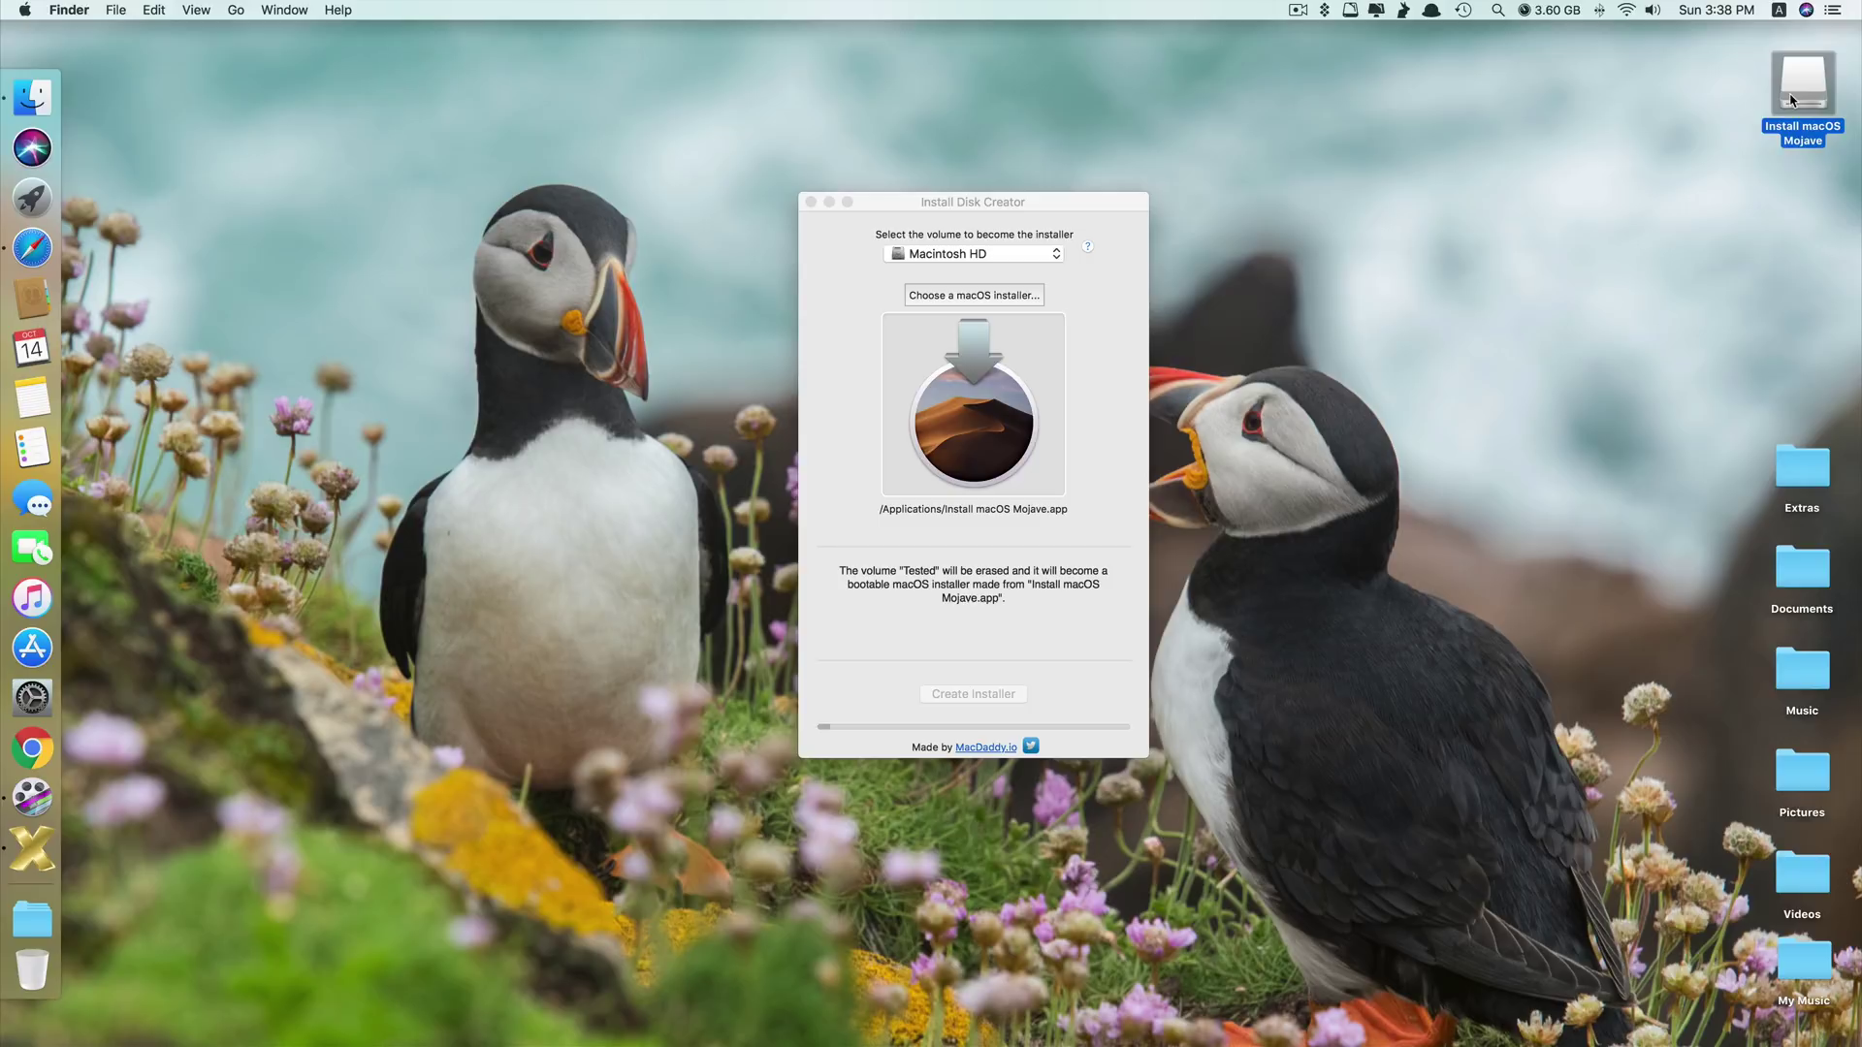
left_click_drag(1791, 100, 1509, 269)
left_click(822, 746)
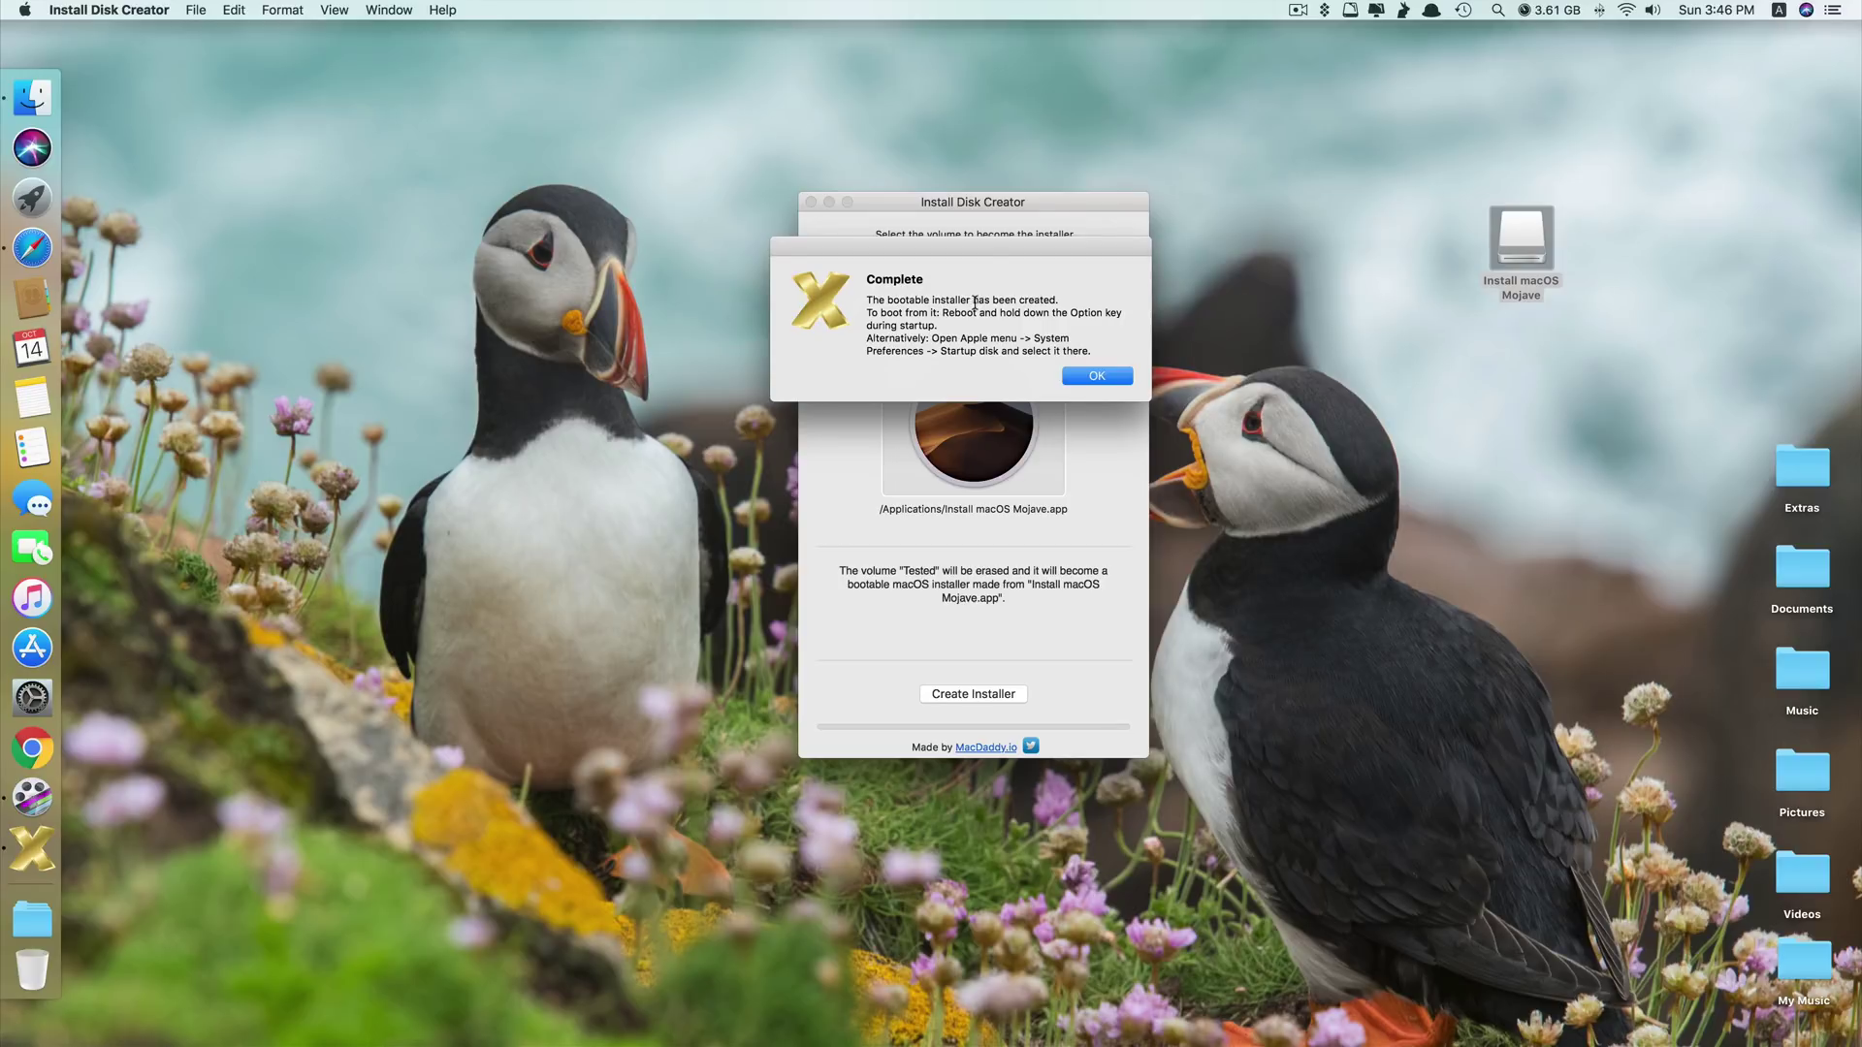
Step: Acknowledge the Complete message and close the Install Disk Creator window
left_click(1083, 382)
left_click(810, 202)
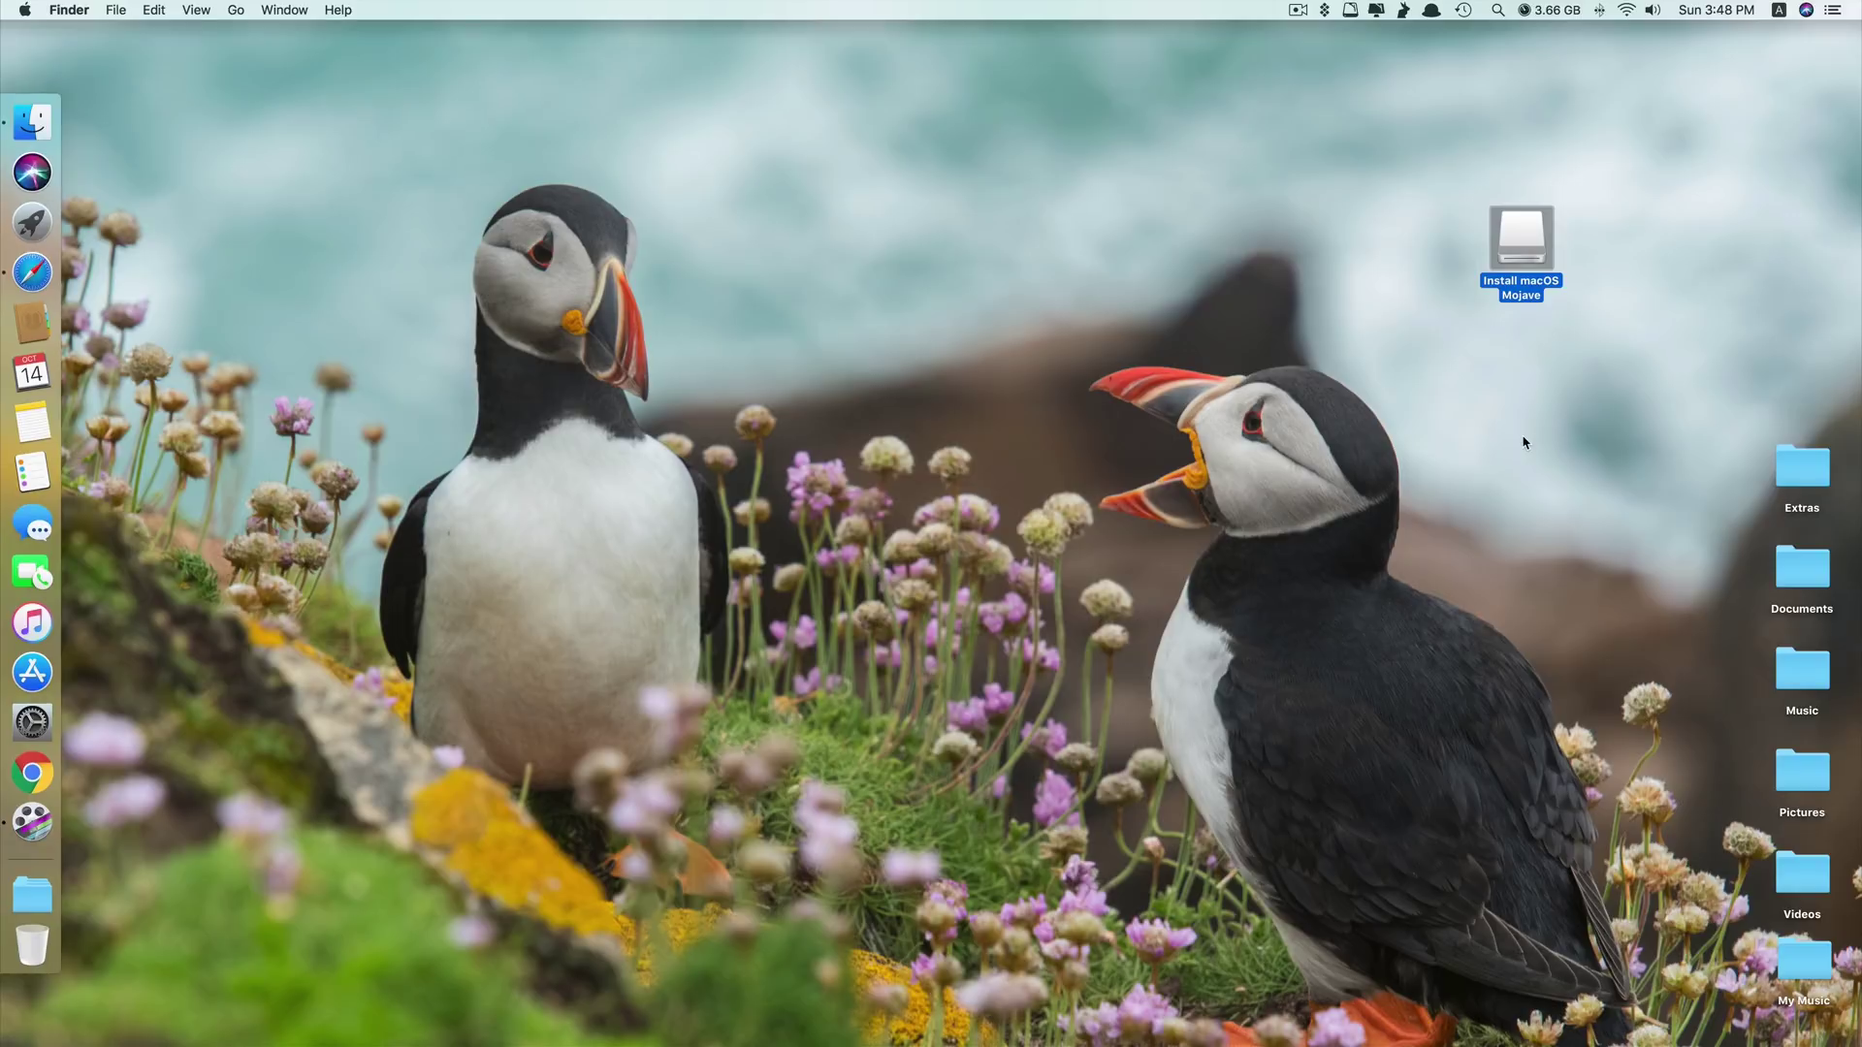